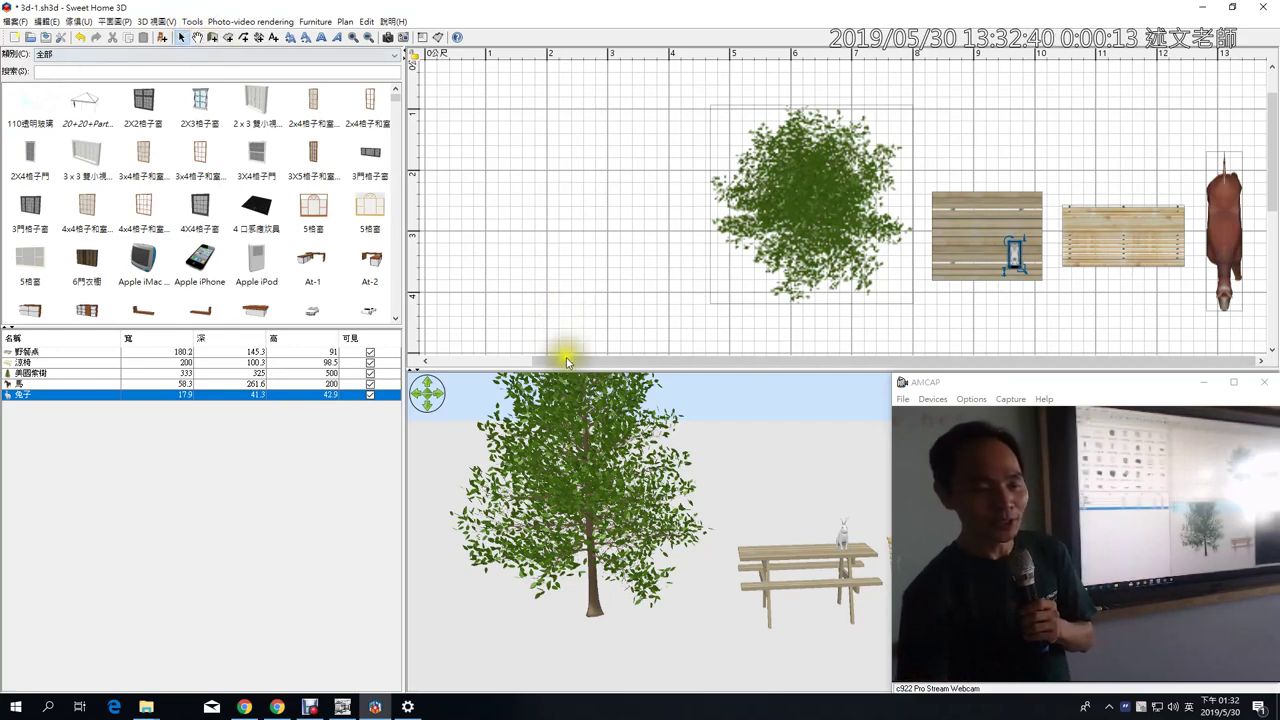
Step: Create a new blank home project and maximize its window
{"action": "left_click_drag", "start_coordinate": [662, 86], "coordinate": [1230, 320]}
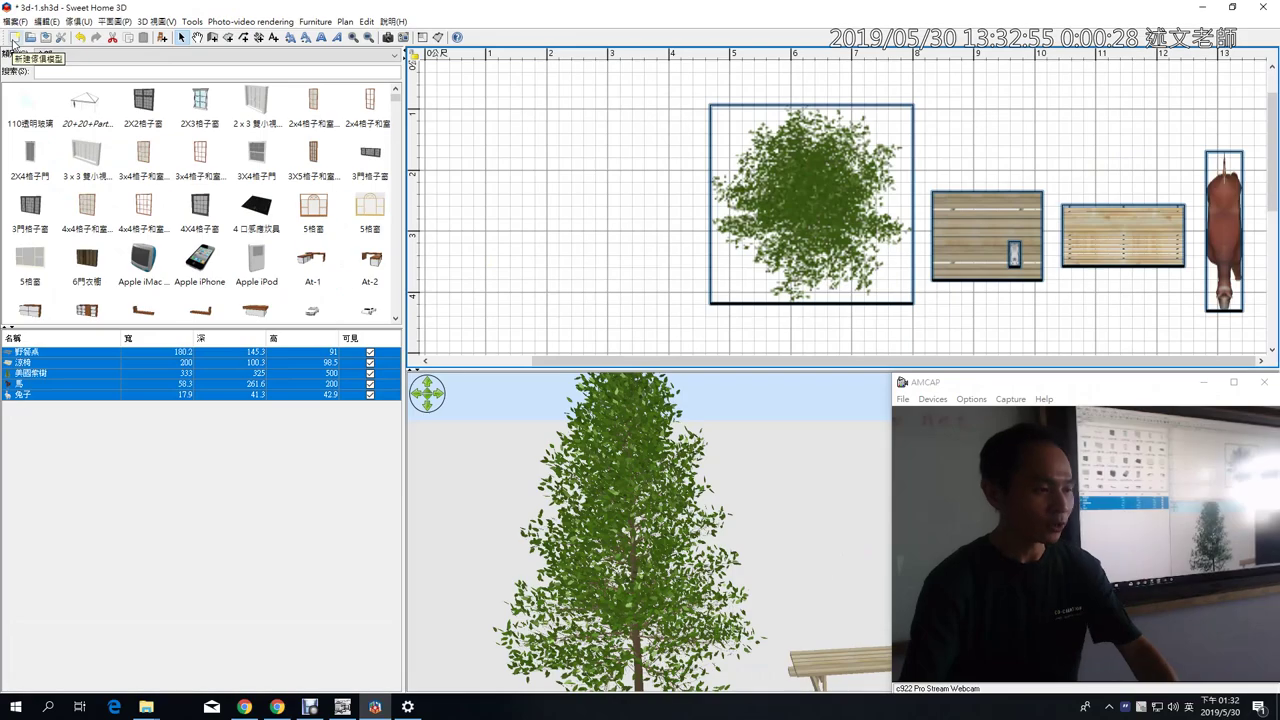
{"action": "left_click", "coordinate": [28, 76]}
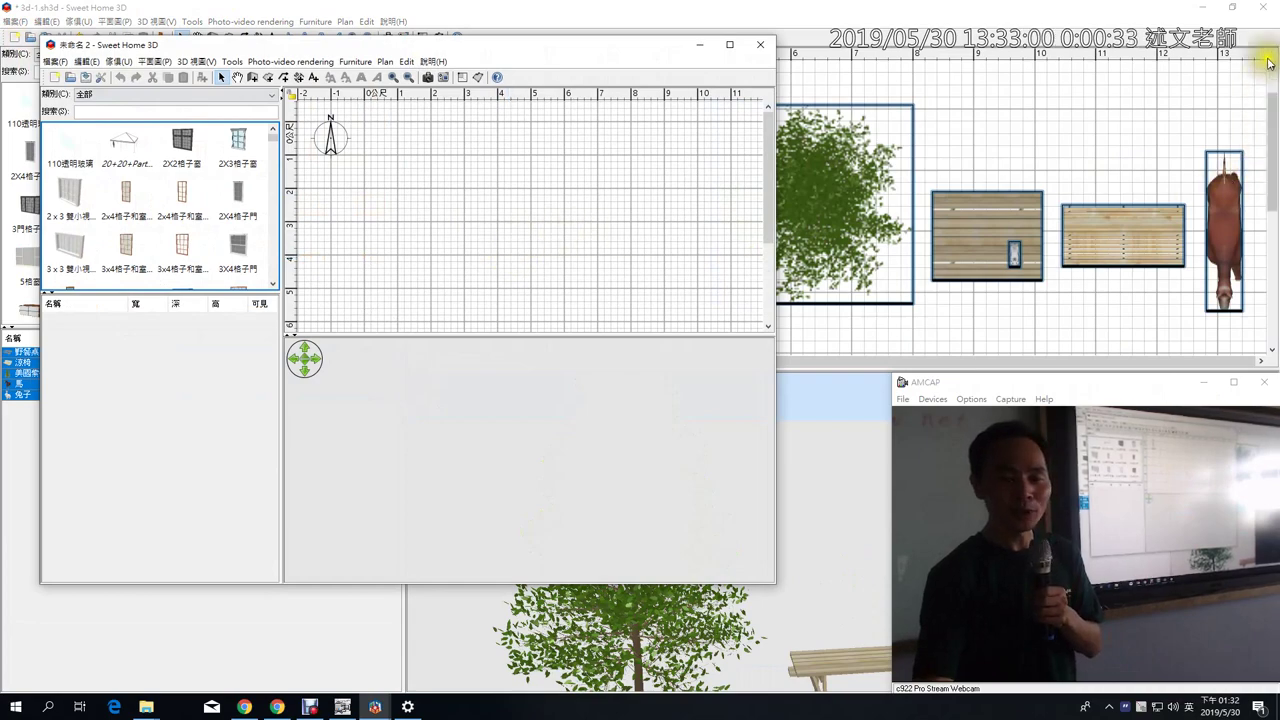
{"action": "left_click", "coordinate": [1271, 7]}
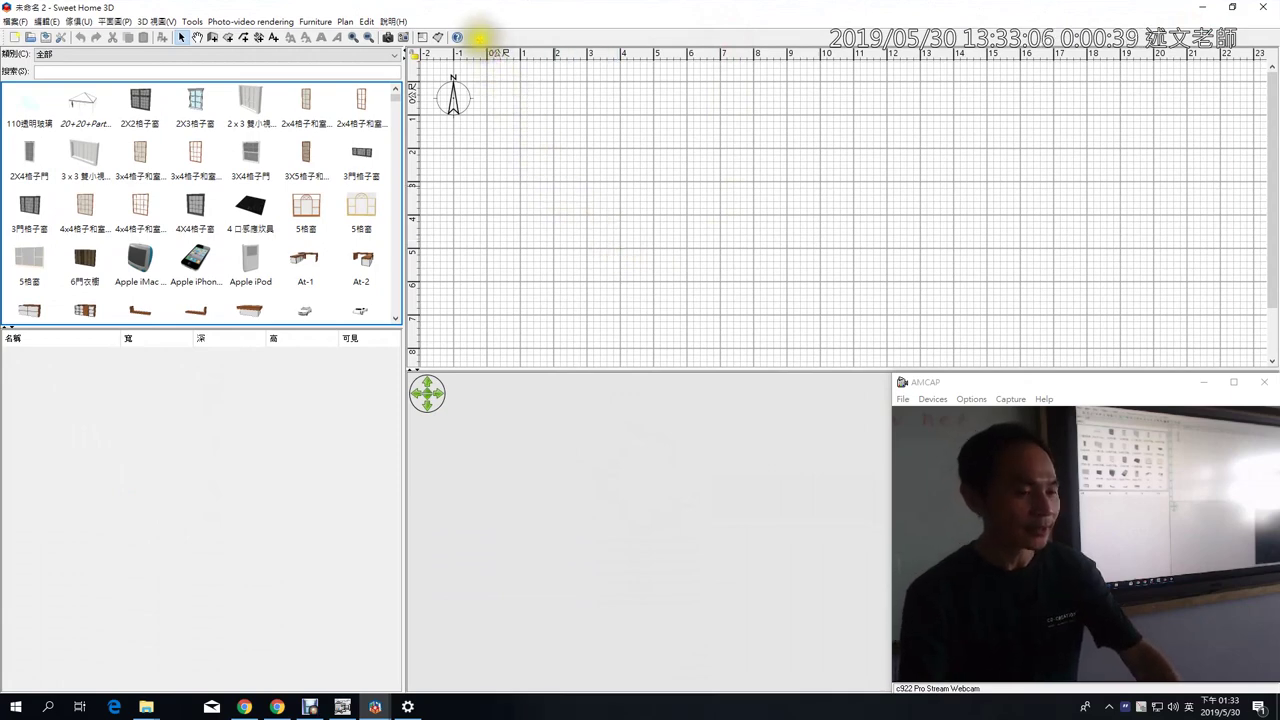
Step: Review the compass's position, diameter, latitude, longitude and time zone settings, and close them without changes
{"action": "mouse_move", "coordinate": [470, 122]}
{"action": "left_mouse_down"}
{"action": "mouse_move", "coordinate": [433, 116]}
{"action": "mouse_move", "coordinate": [429, 78]}
{"action": "mouse_move", "coordinate": [460, 62]}
{"action": "mouse_move", "coordinate": [488, 89]}
{"action": "mouse_move", "coordinate": [469, 134]}
{"action": "left_mouse_up"}
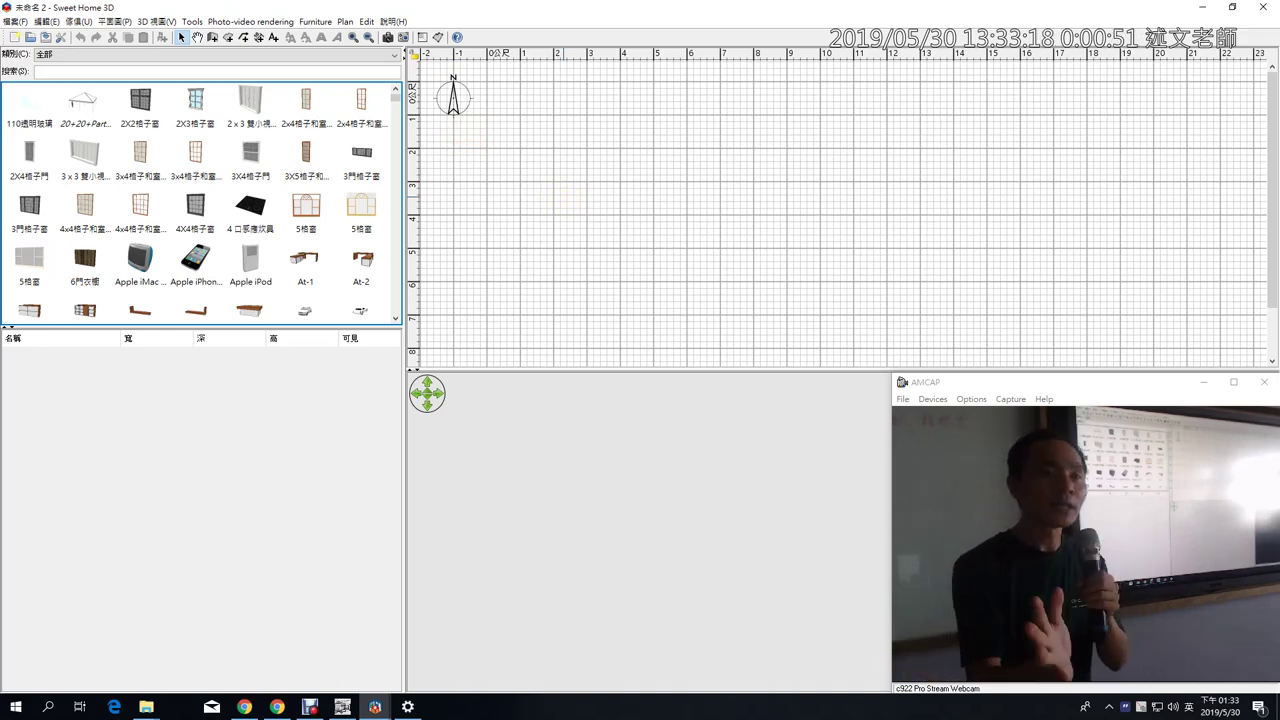
{"action": "double_click", "coordinate": [452, 96]}
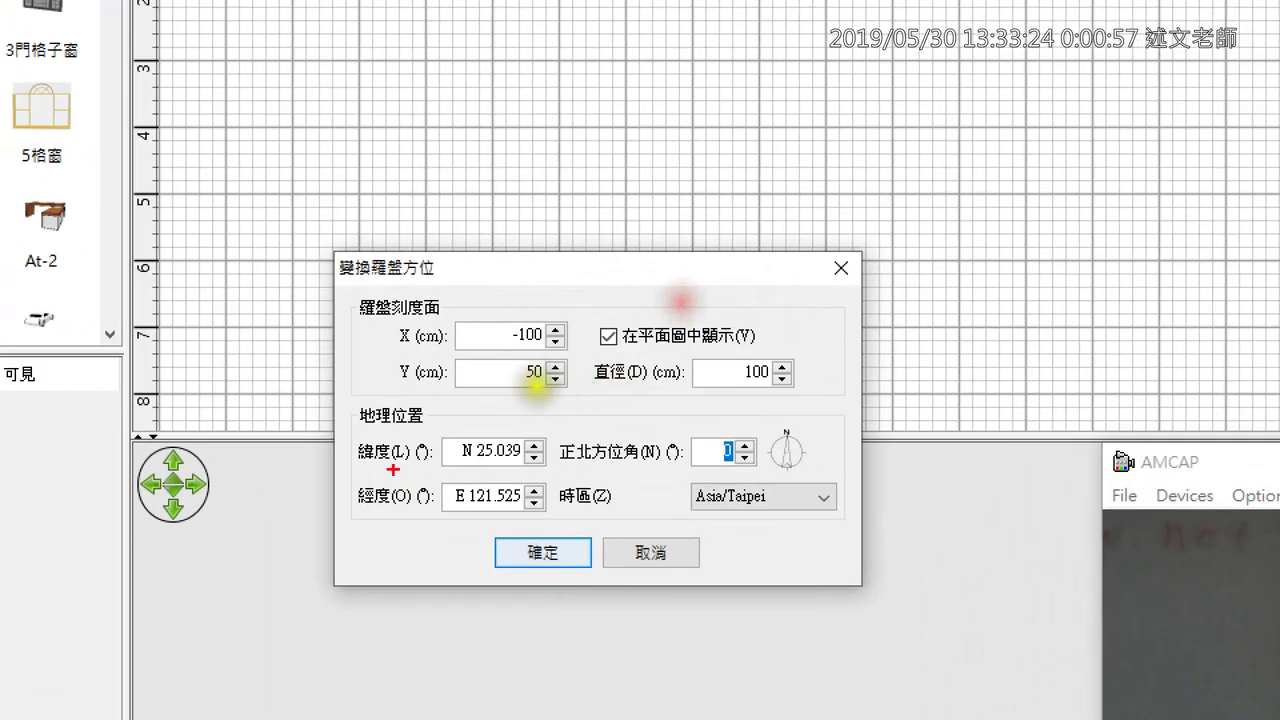
{"action": "left_click_drag", "start_coordinate": [343, 432], "coordinate": [326, 548]}
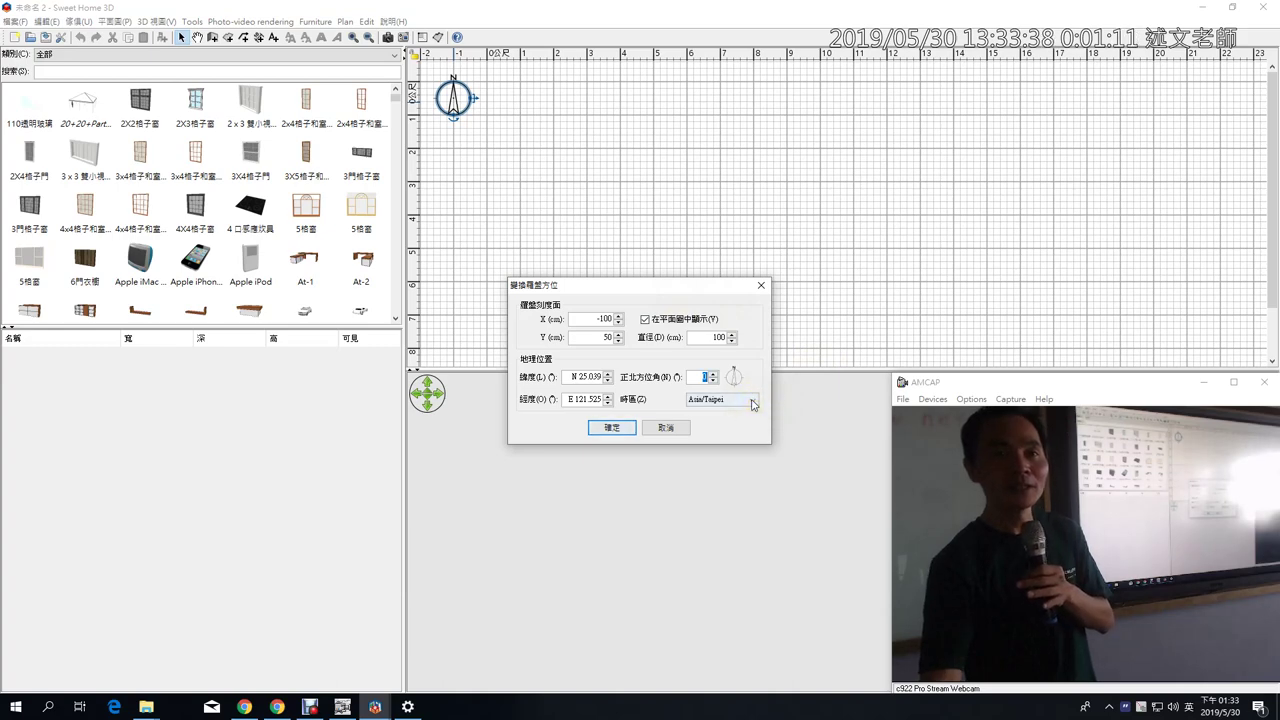
{"action": "left_click", "coordinate": [659, 430]}
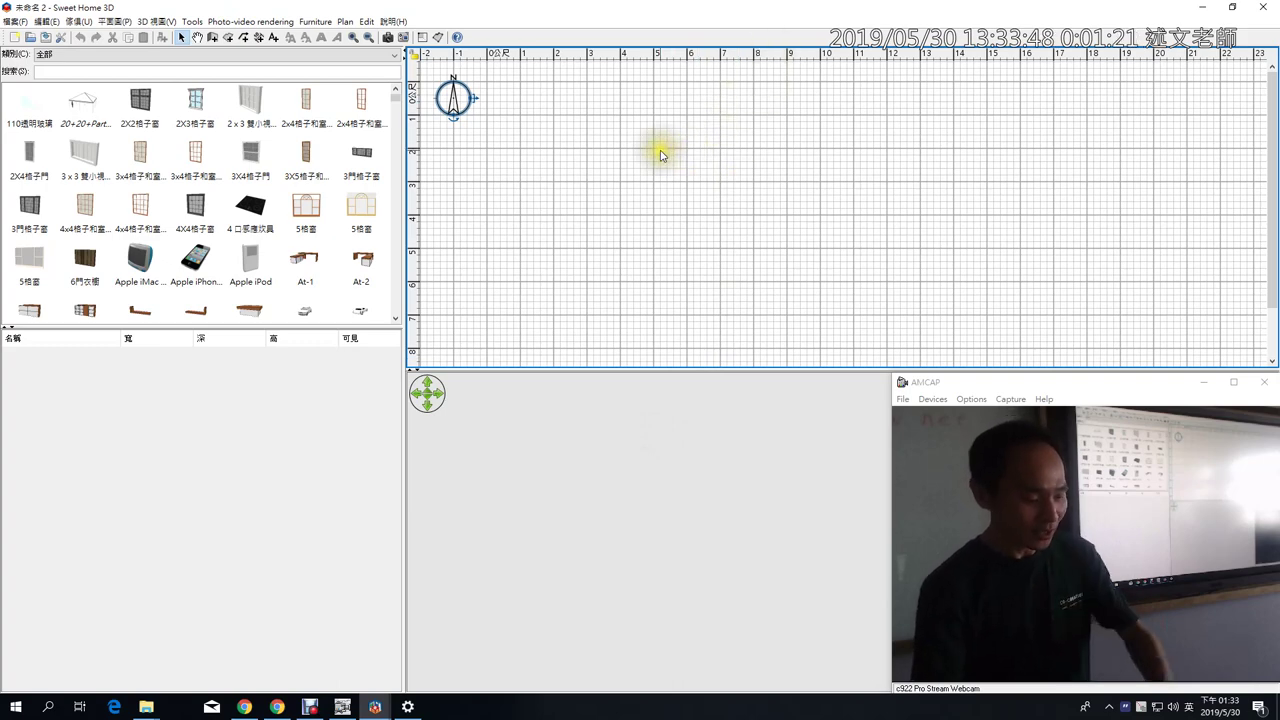
{"action": "mouse_move", "coordinate": [528, 66]}
{"action": "left_mouse_down"}
{"action": "mouse_move", "coordinate": [468, 66]}
{"action": "mouse_move", "coordinate": [486, 31]}
{"action": "mouse_move", "coordinate": [522, 72]}
{"action": "left_mouse_up"}
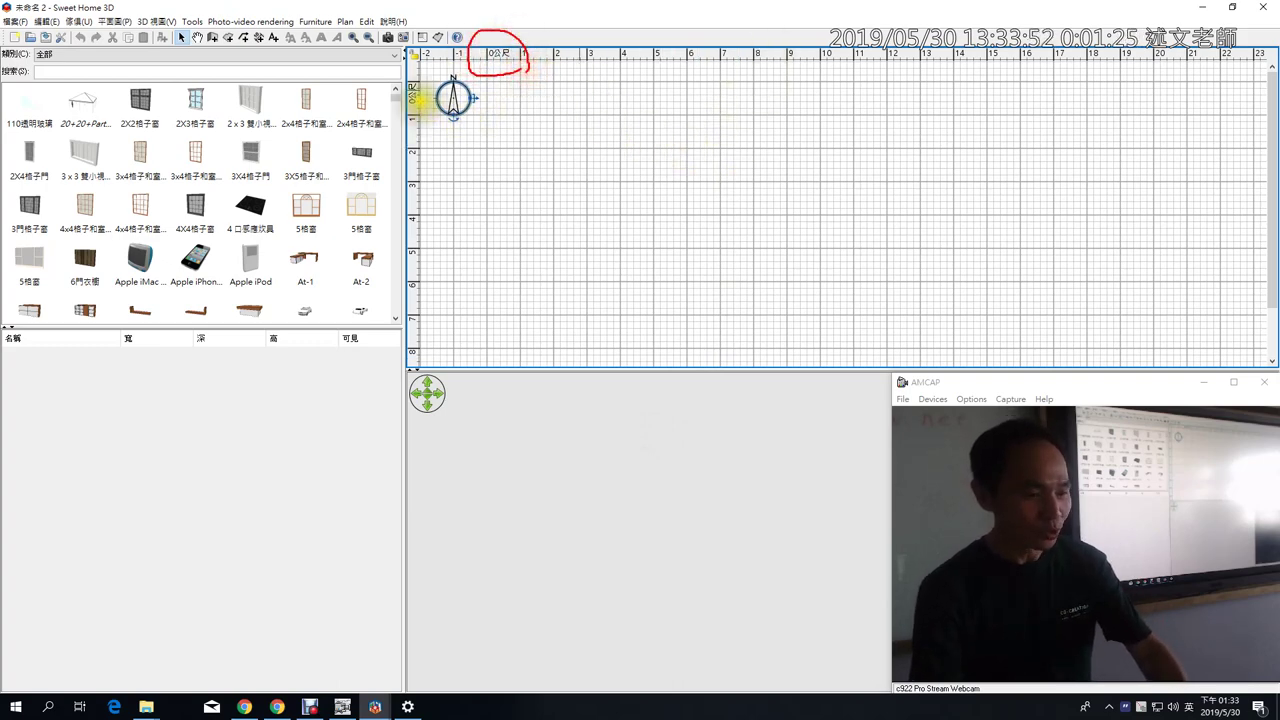
{"action": "mouse_move", "coordinate": [411, 82]}
{"action": "left_mouse_down"}
{"action": "mouse_move", "coordinate": [491, 70]}
{"action": "mouse_move", "coordinate": [490, 50]}
{"action": "mouse_move", "coordinate": [500, 137]}
{"action": "mouse_move", "coordinate": [490, 85]}
{"action": "mouse_move", "coordinate": [487, 177]}
{"action": "left_mouse_up"}
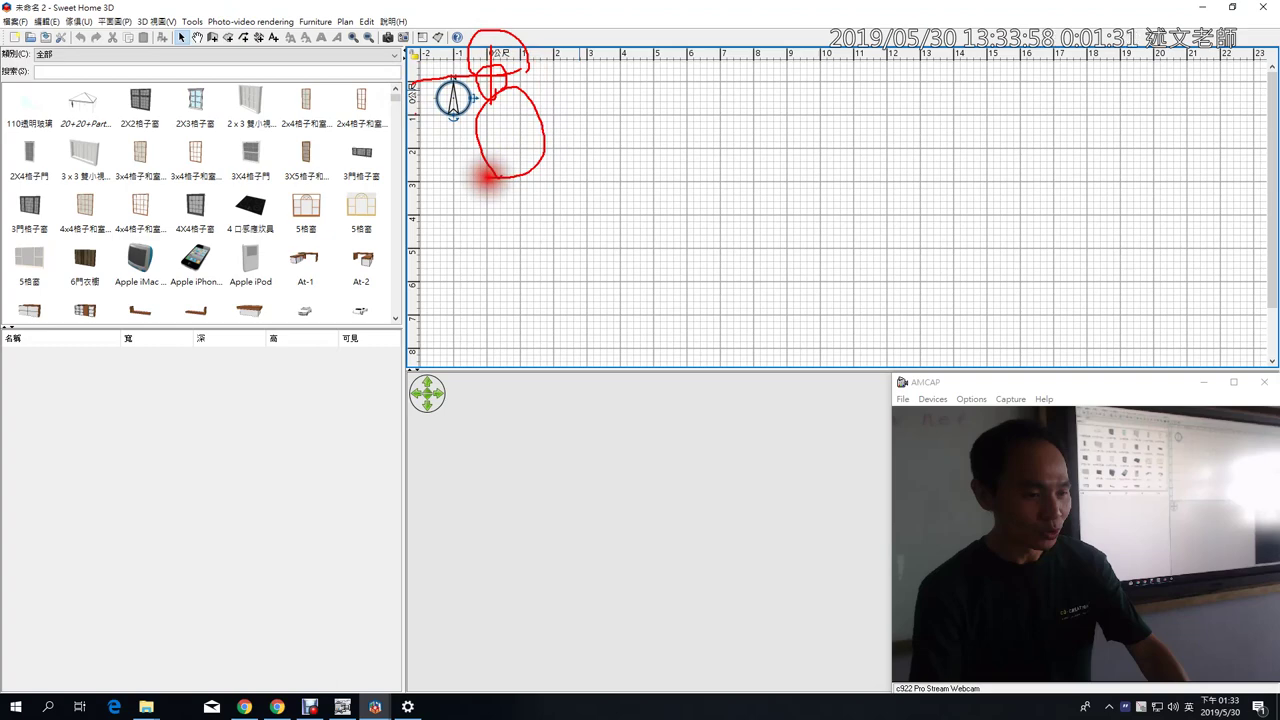
{"action": "key", "text": "Escape"}
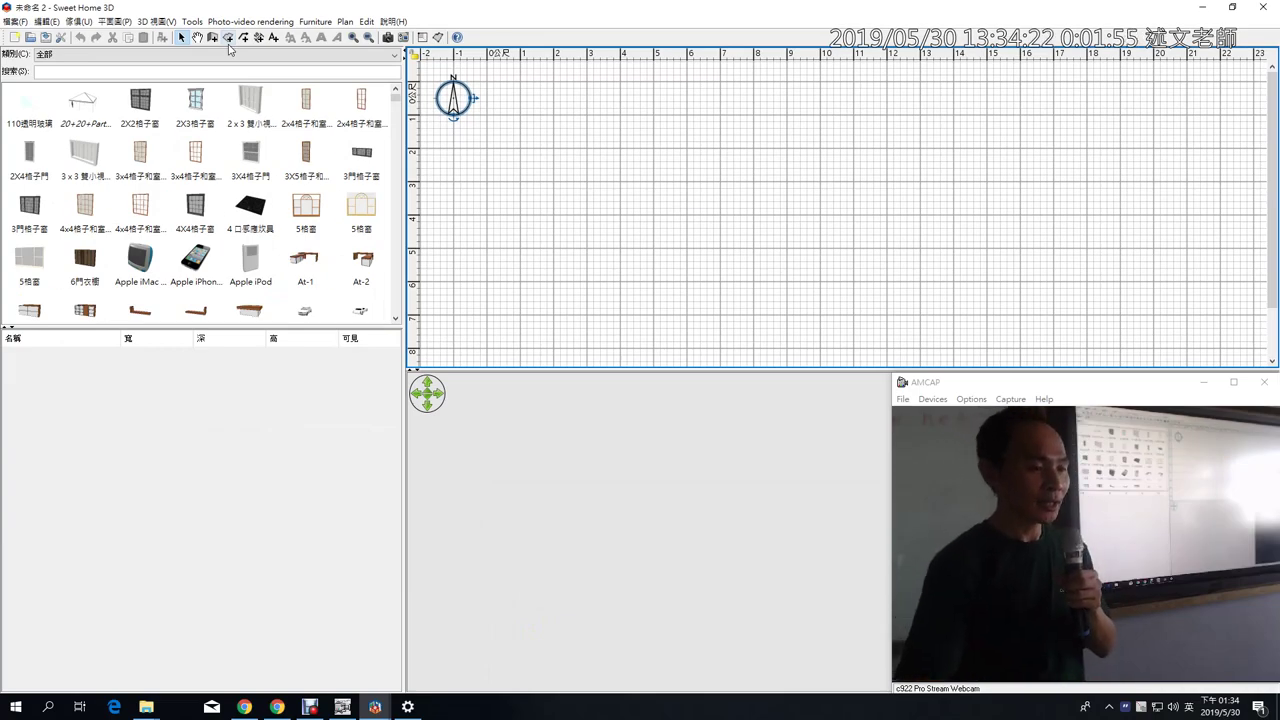
Step: Draw a rectangular room about 13.9 m wide and 7 m deep, starting from the plan's origin, with the drawing tip left enabled
{"action": "left_click", "coordinate": [228, 40]}
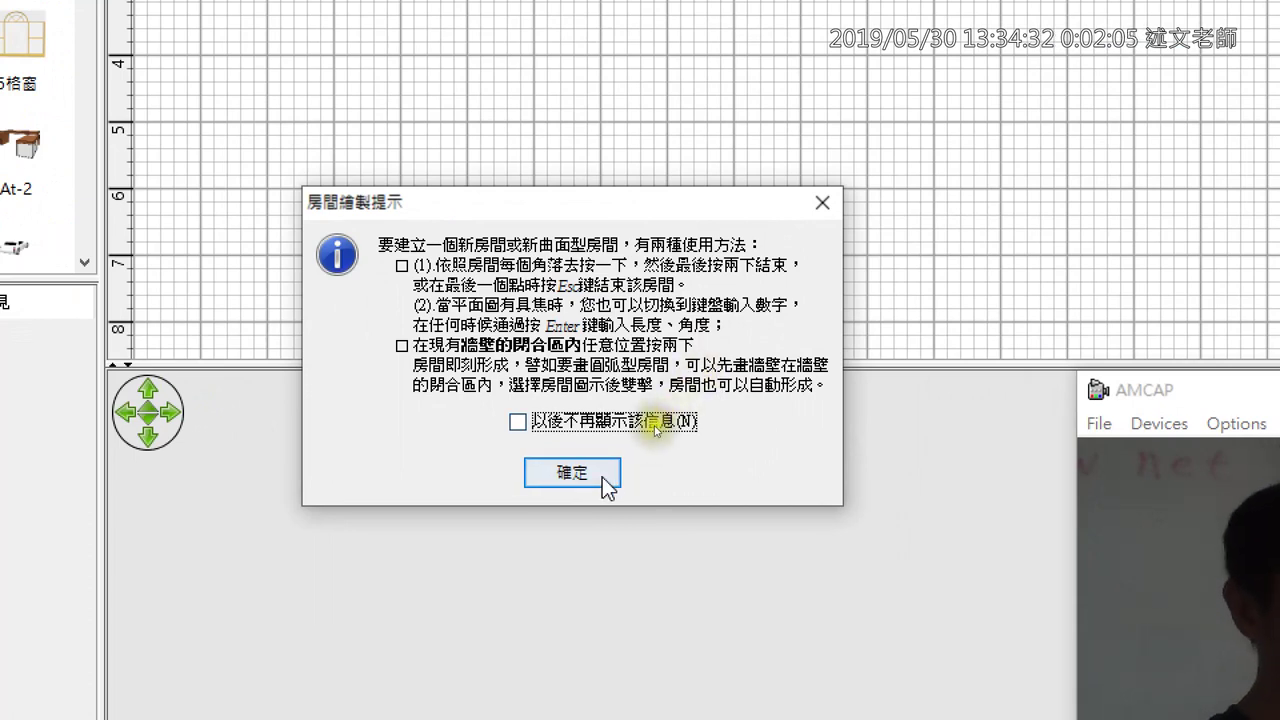
{"action": "left_click", "coordinate": [519, 422]}
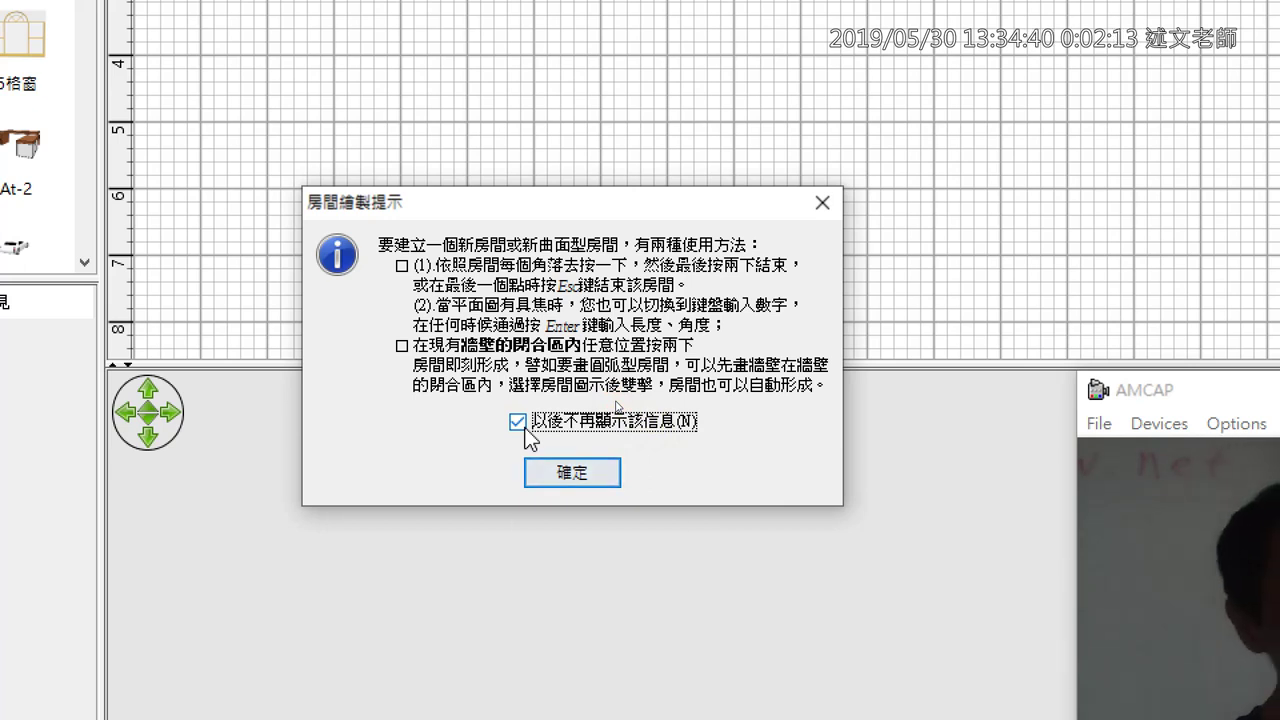
{"action": "left_click", "coordinate": [521, 424]}
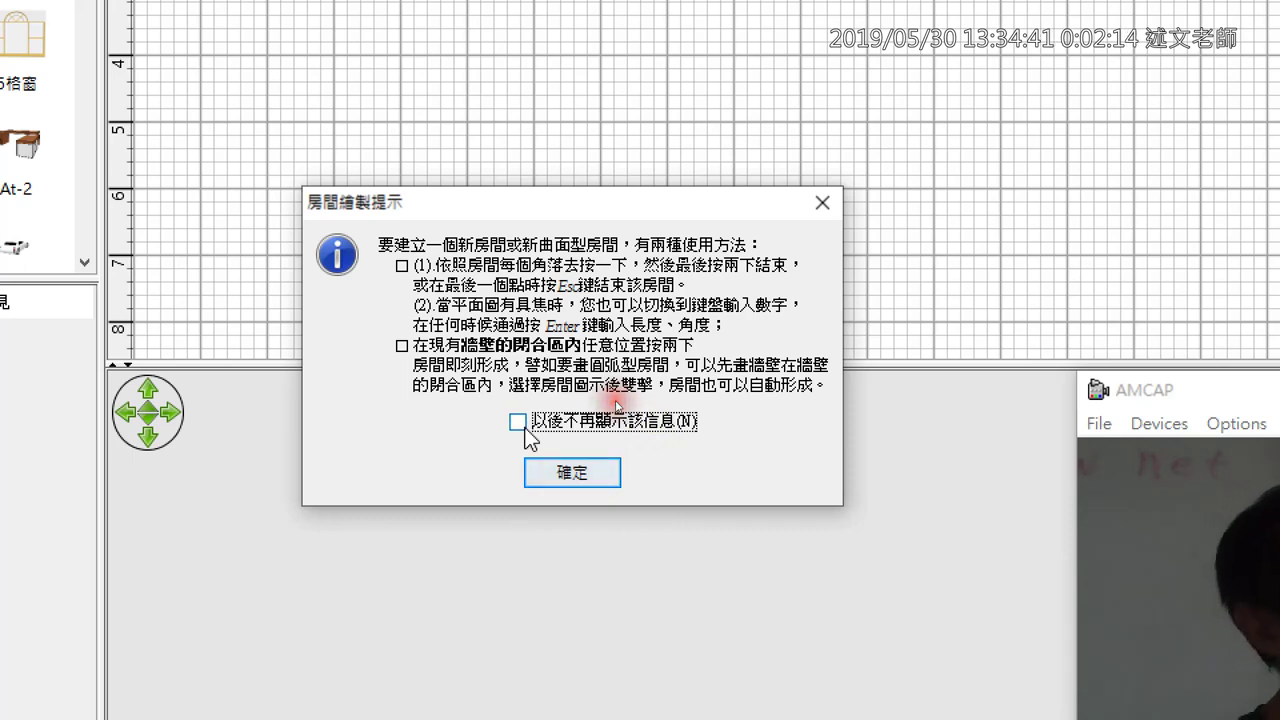
{"action": "left_click", "coordinate": [572, 472]}
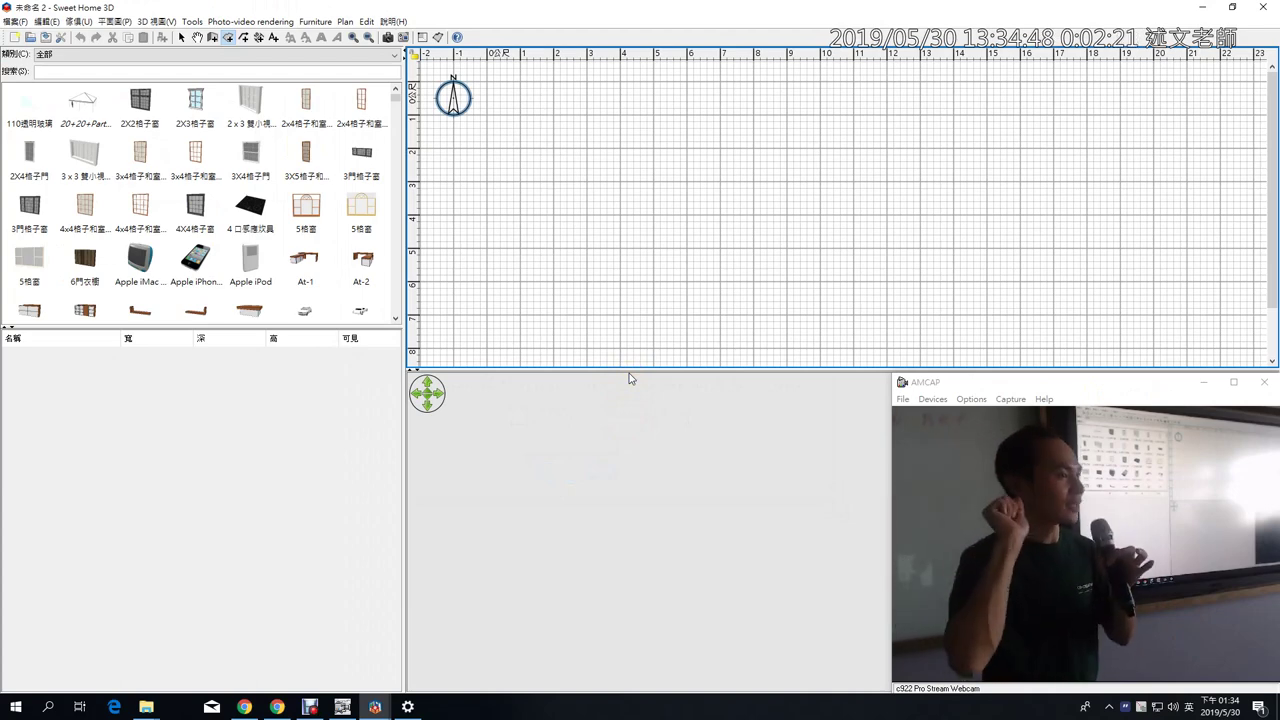
{"action": "left_click", "coordinate": [487, 82]}
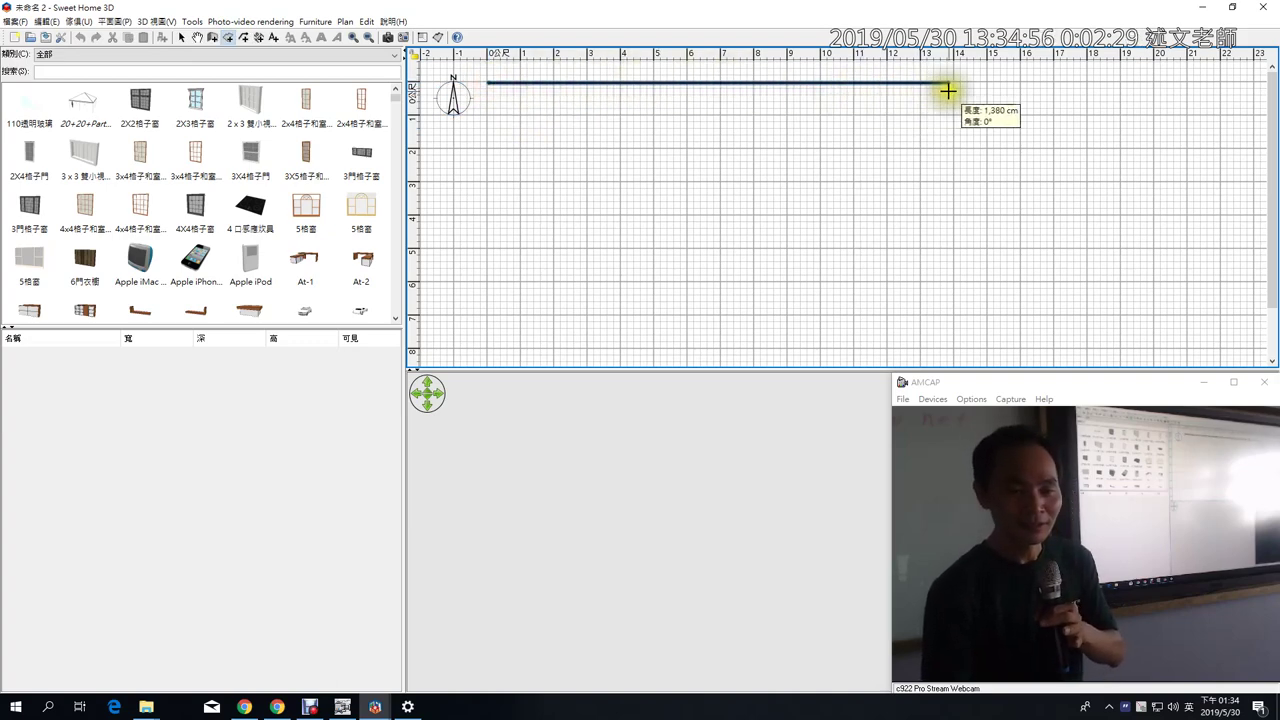
{"action": "left_click", "coordinate": [951, 91]}
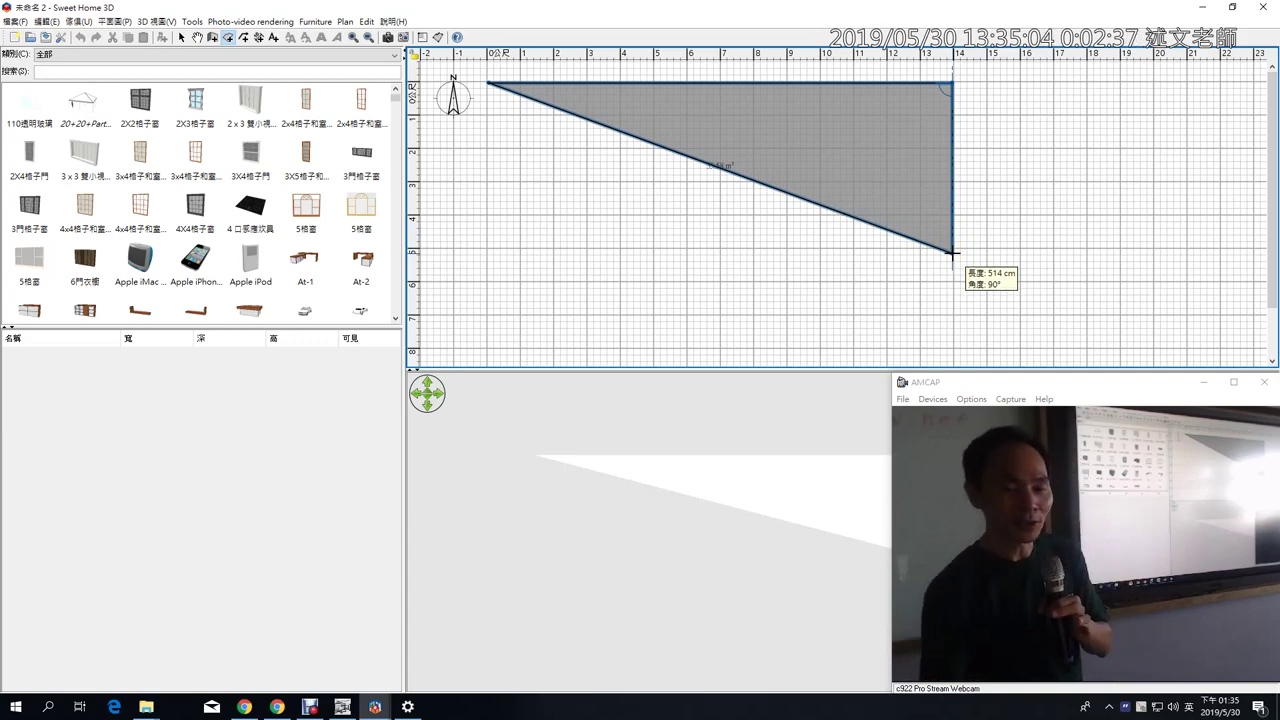
{"action": "left_click", "coordinate": [953, 313]}
{"action": "left_click", "coordinate": [953, 313]}
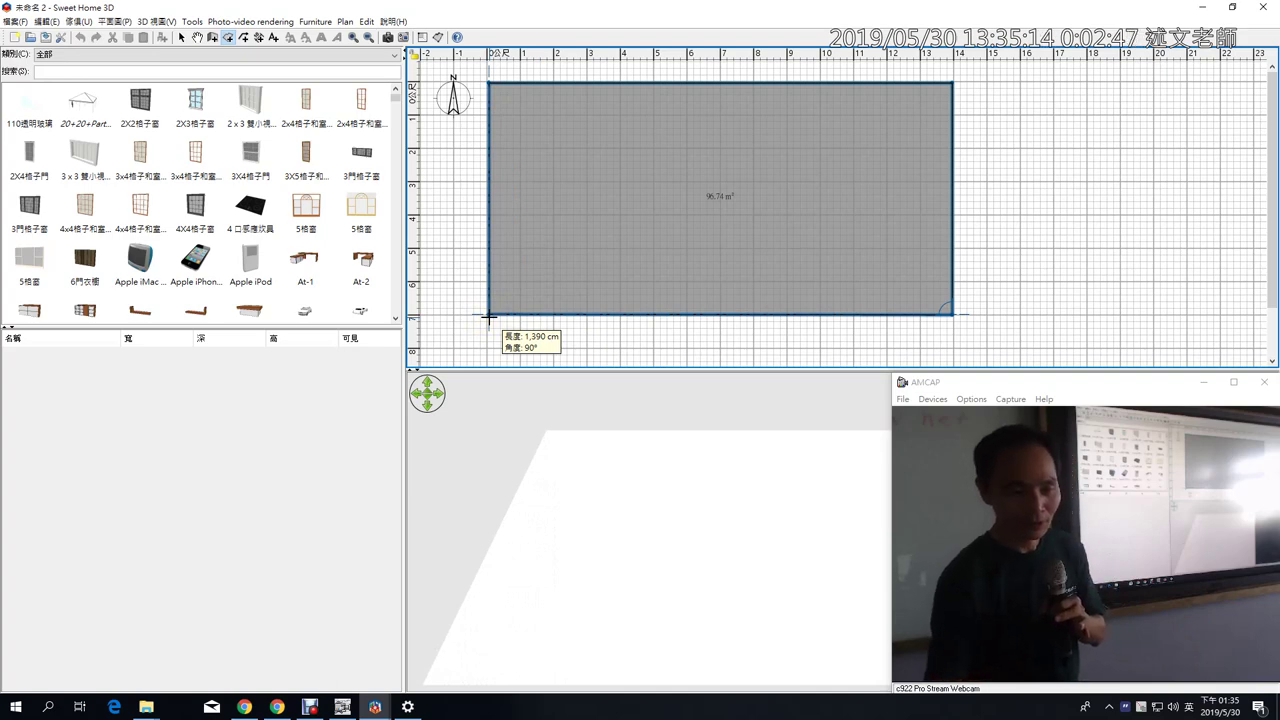
{"action": "double_click", "coordinate": [489, 316]}
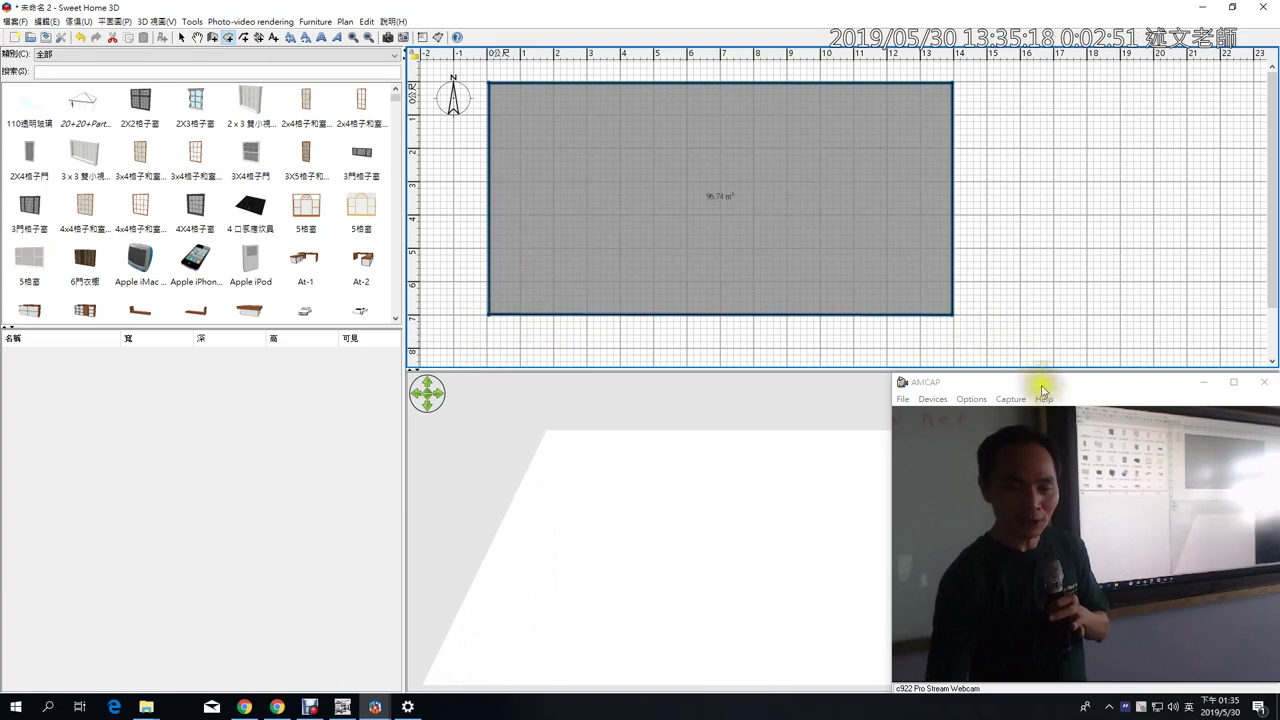
Step: Move the AMCAP webcam window clear of the 3D view and tilt the view to show the whole room floor
{"action": "left_click_drag", "start_coordinate": [1055, 385], "coordinate": [165, 381]}
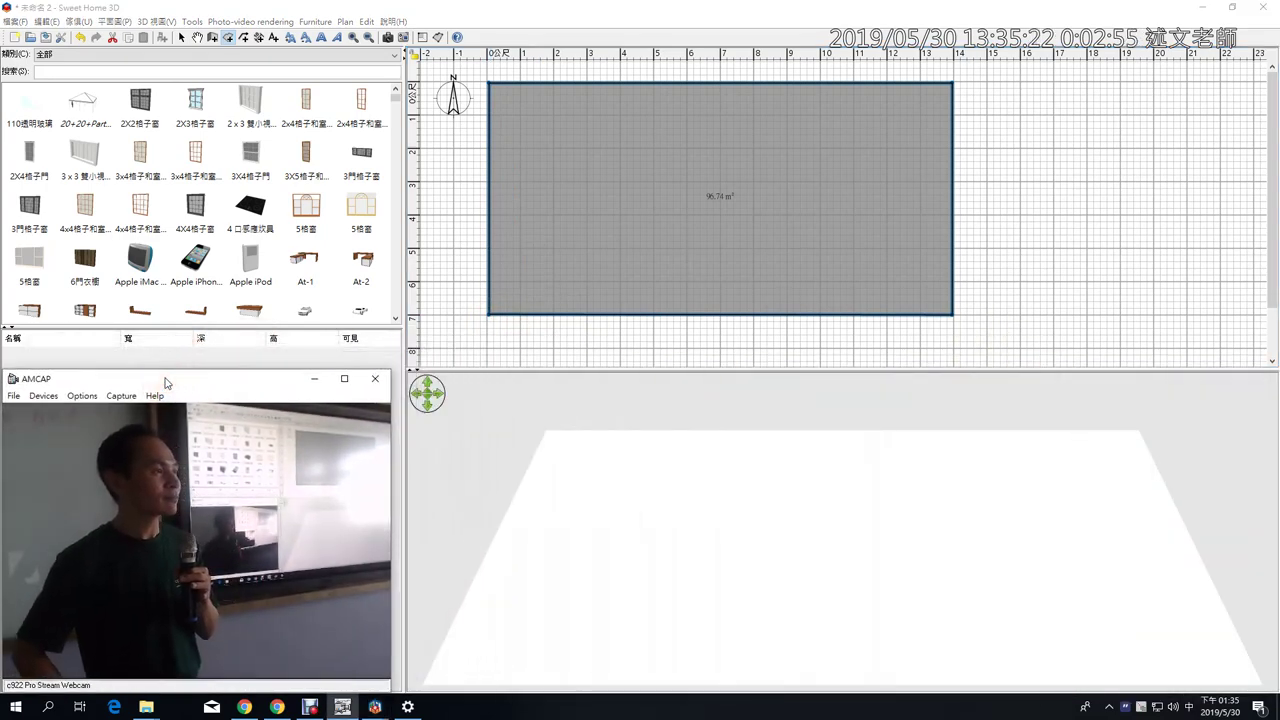
{"action": "left_click_drag", "start_coordinate": [738, 532], "coordinate": [740, 500]}
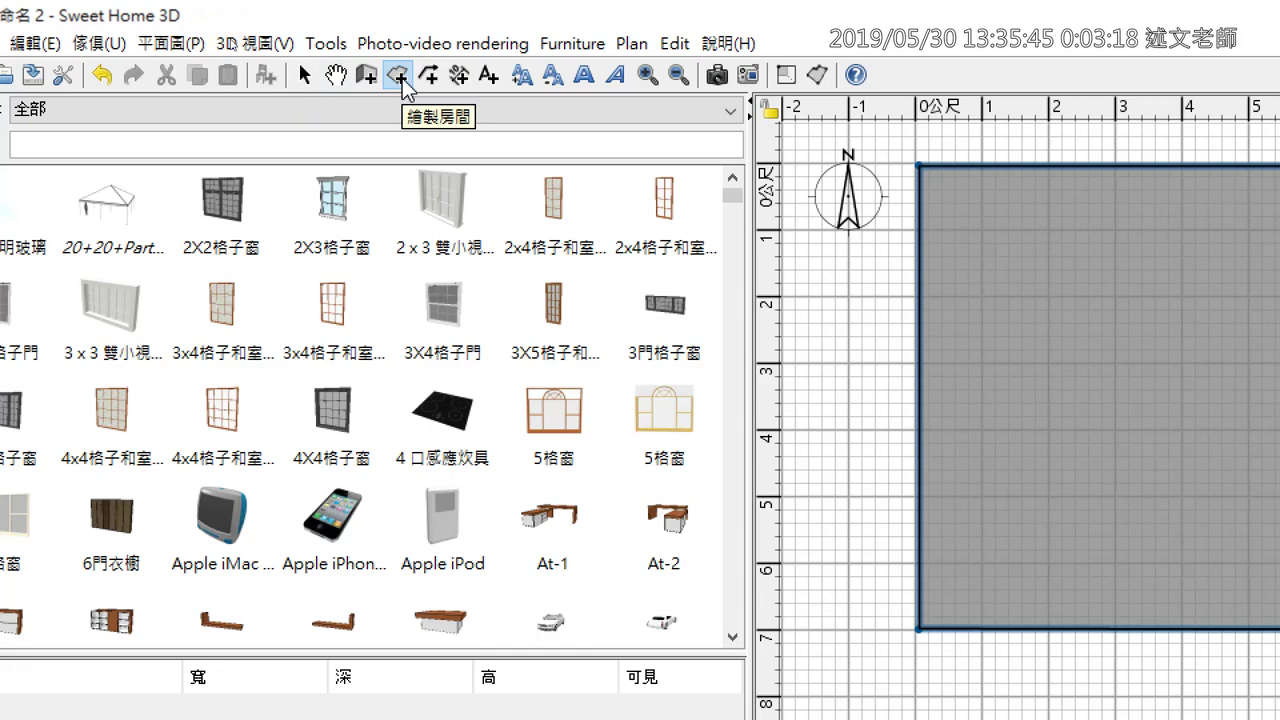
Step: Return to selection mode and inspect the room's corner handles
{"action": "left_click", "coordinate": [305, 76]}
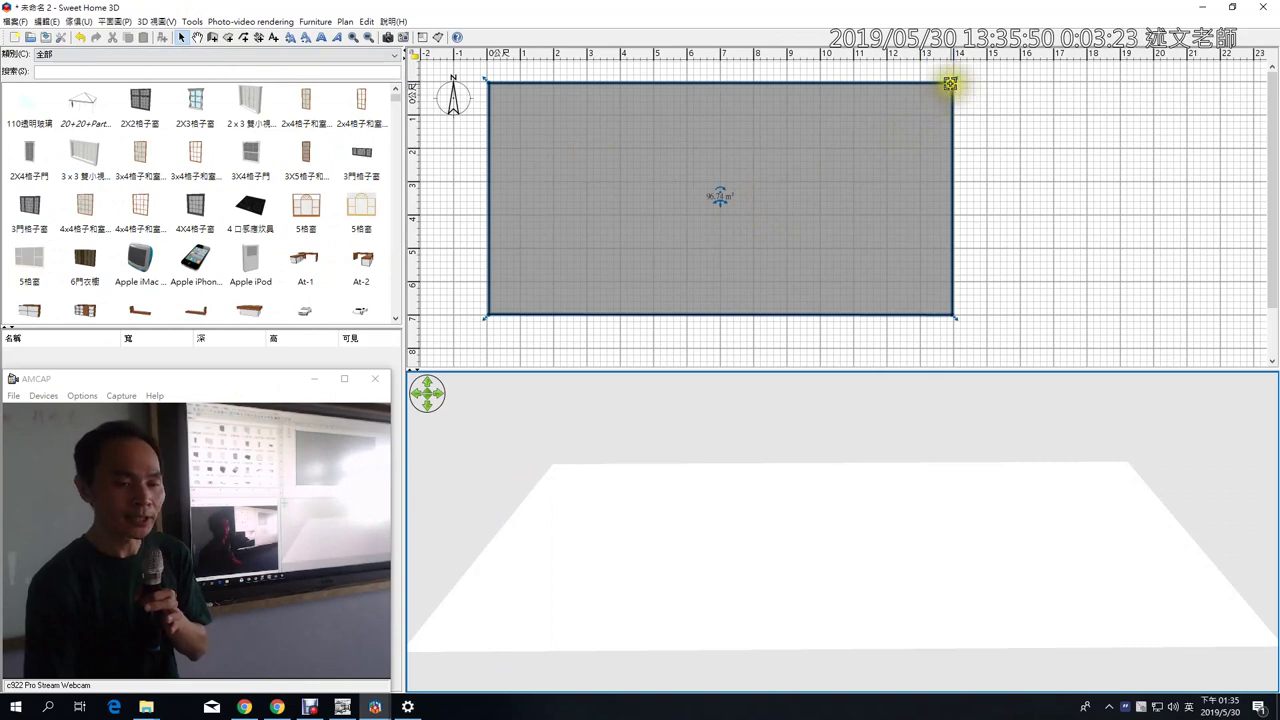
{"action": "left_click", "coordinate": [952, 82]}
{"action": "left_click", "coordinate": [486, 79]}
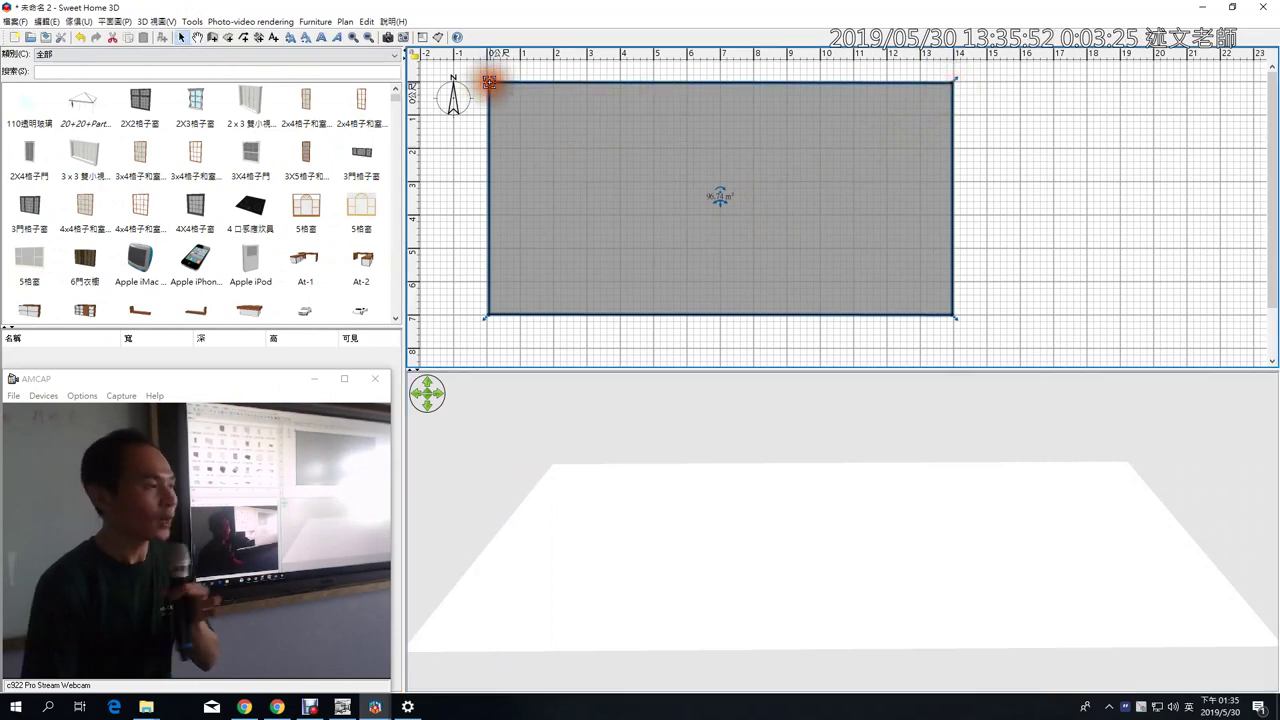
{"action": "left_click_drag", "start_coordinate": [952, 82], "coordinate": [951, 129]}
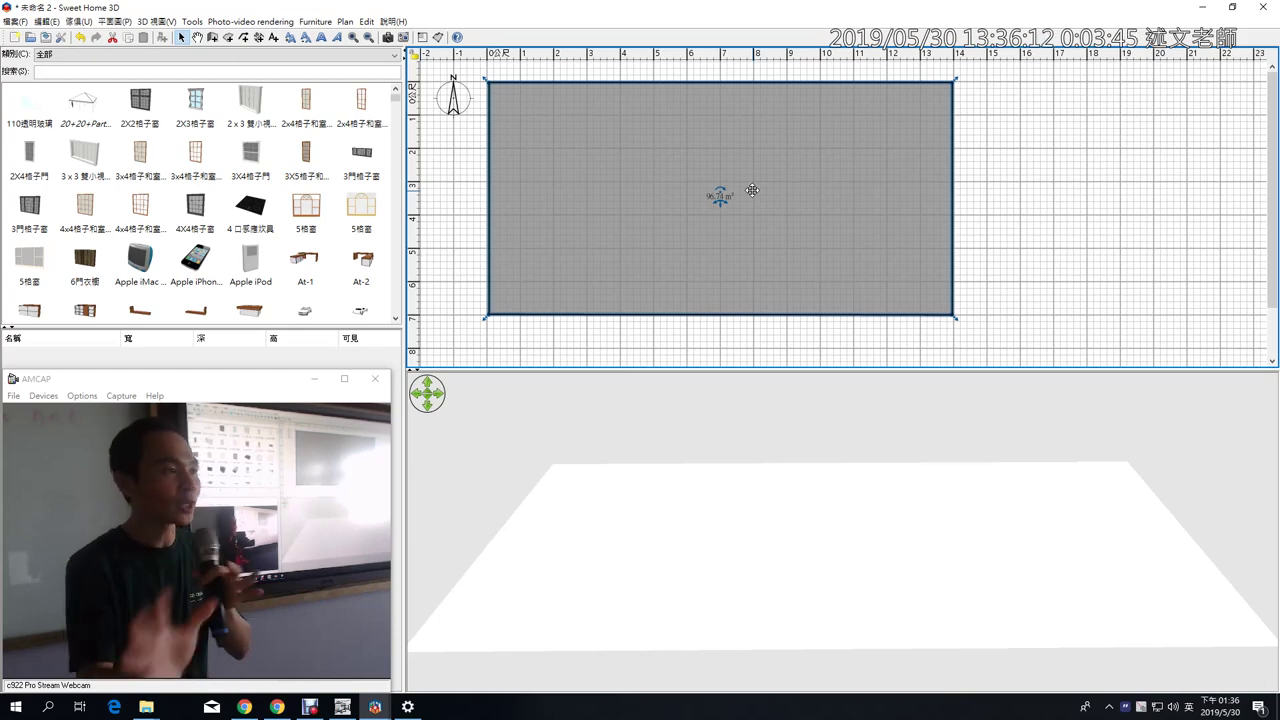
{"action": "left_click", "coordinate": [739, 556]}
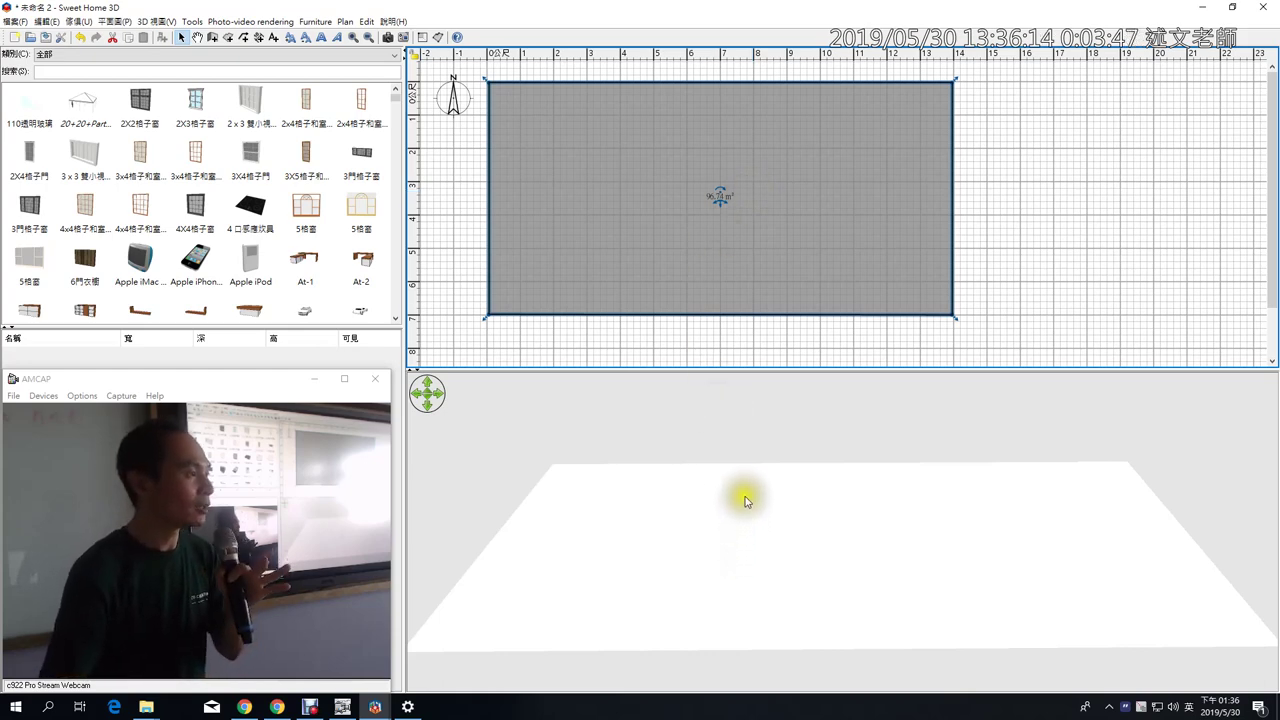
Step: Set the room's floor to use a texture, and search the floor texture catalogue for 草
{"action": "double_click", "coordinate": [768, 162]}
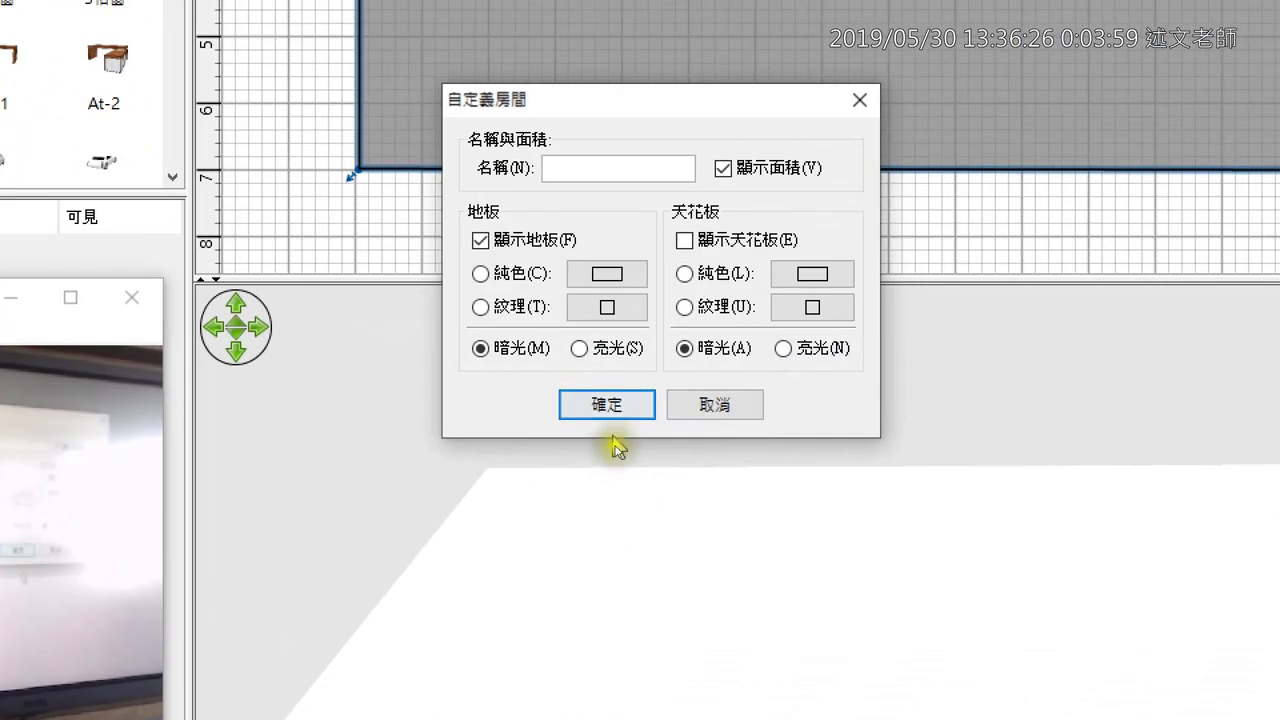
{"action": "left_click", "coordinate": [557, 382]}
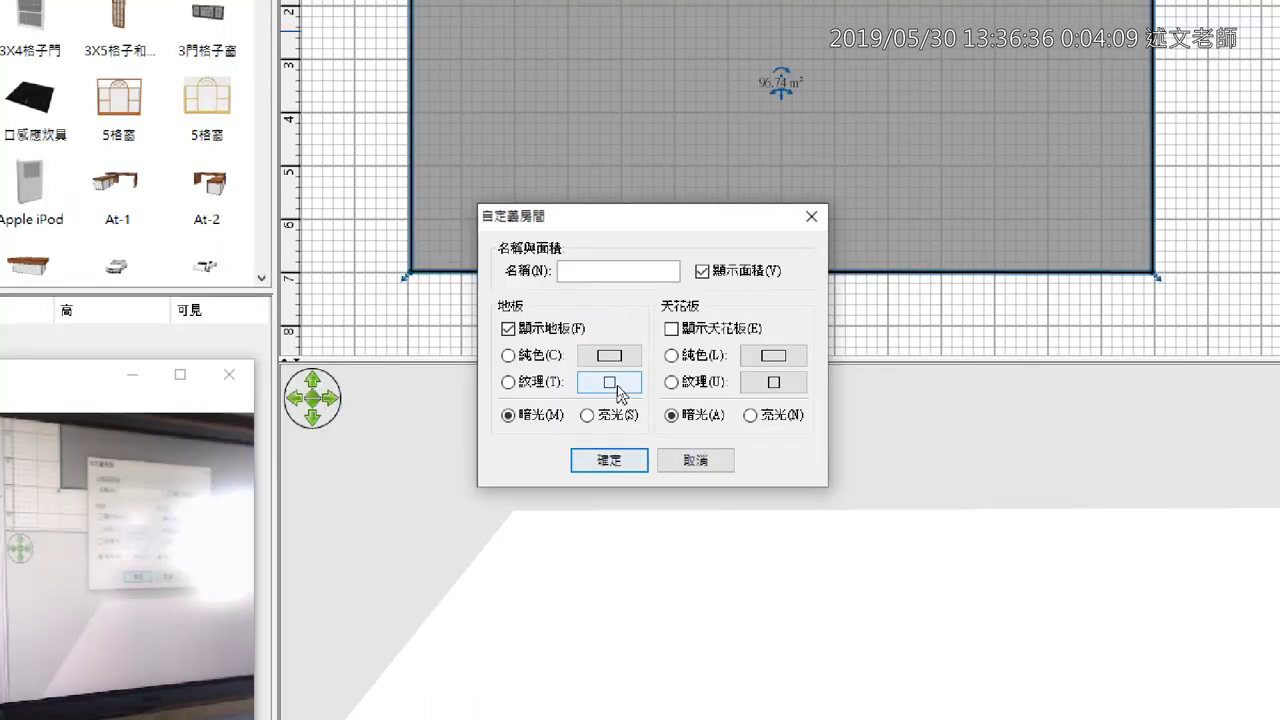
{"action": "left_click", "coordinate": [612, 312]}
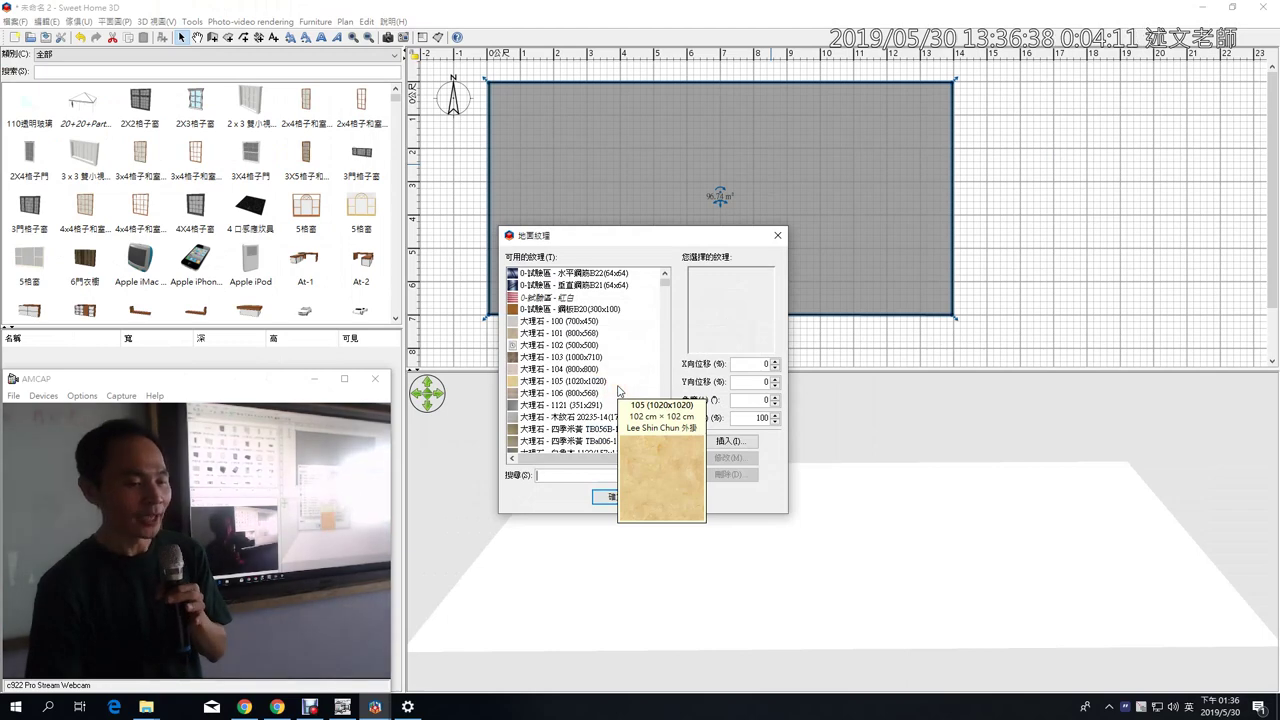
{"action": "left_click_drag", "start_coordinate": [665, 282], "coordinate": [665, 373]}
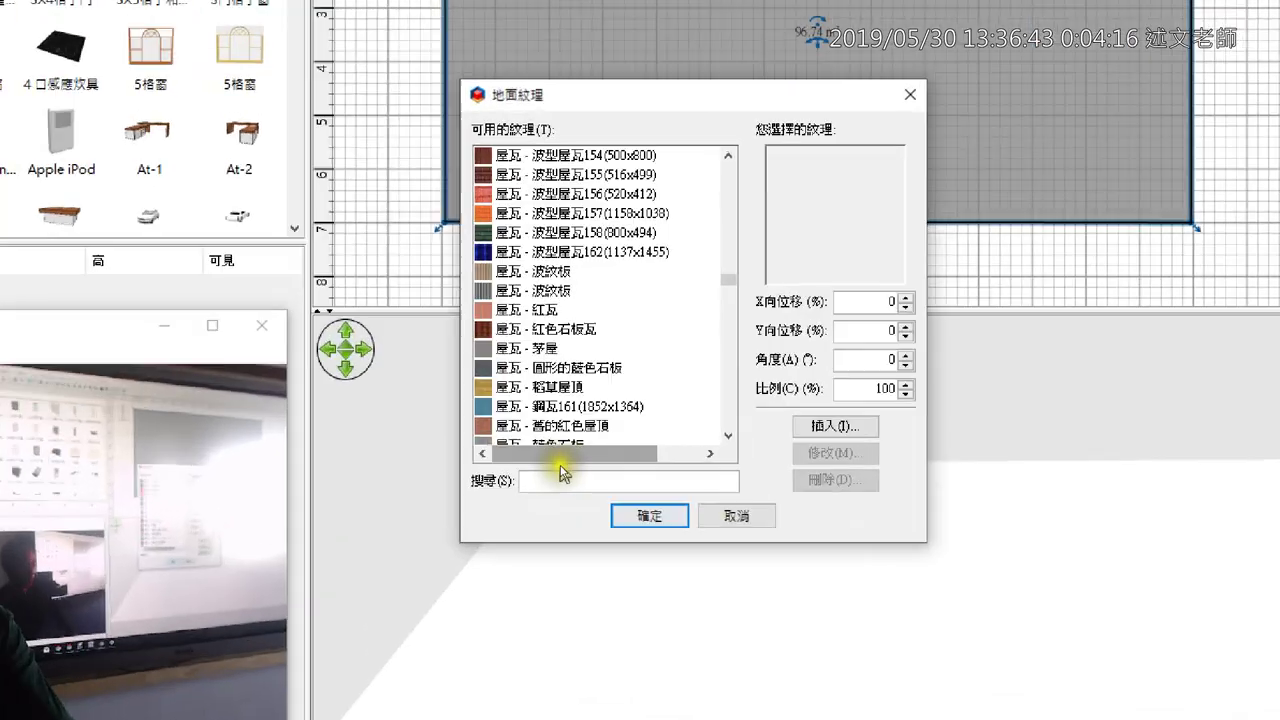
{"action": "left_click", "coordinate": [560, 478]}
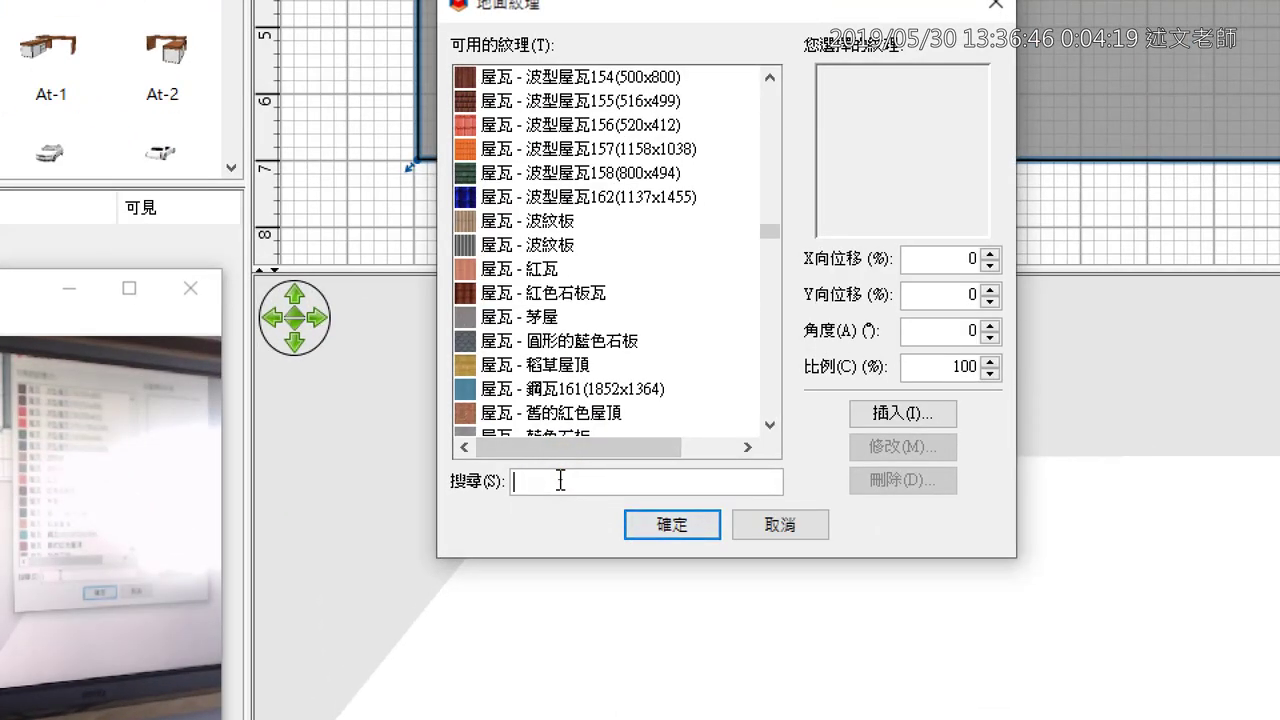
{"action": "type", "text": "草"}
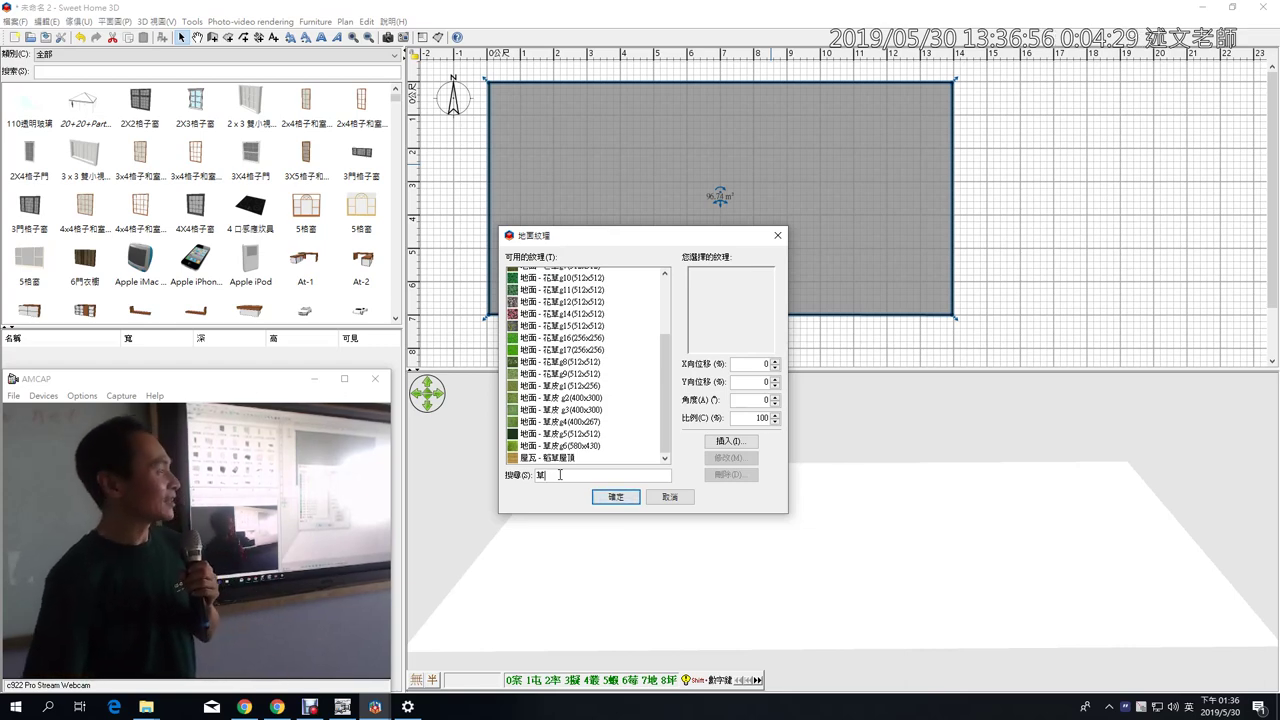
Step: Preview several 花草 and 草皮 textures among the 草 results to compare their patterns for the room's floor
{"action": "left_click", "coordinate": [551, 362]}
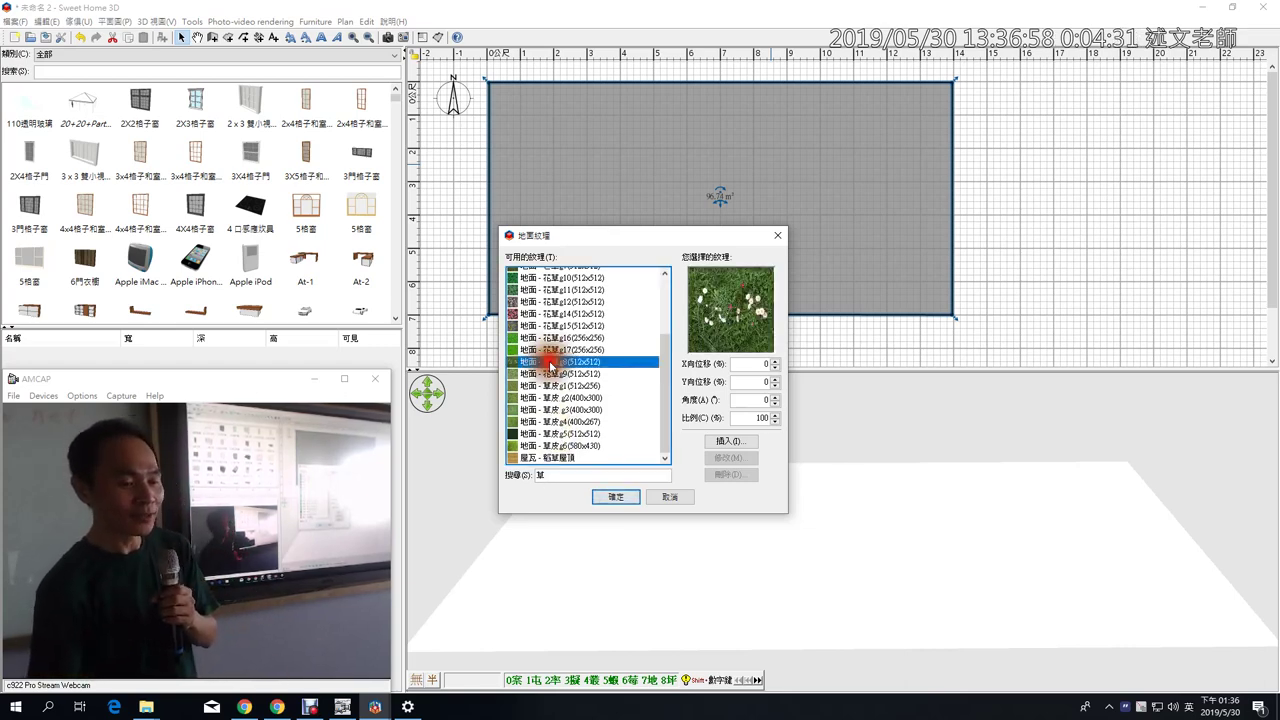
{"action": "left_click", "coordinate": [553, 385]}
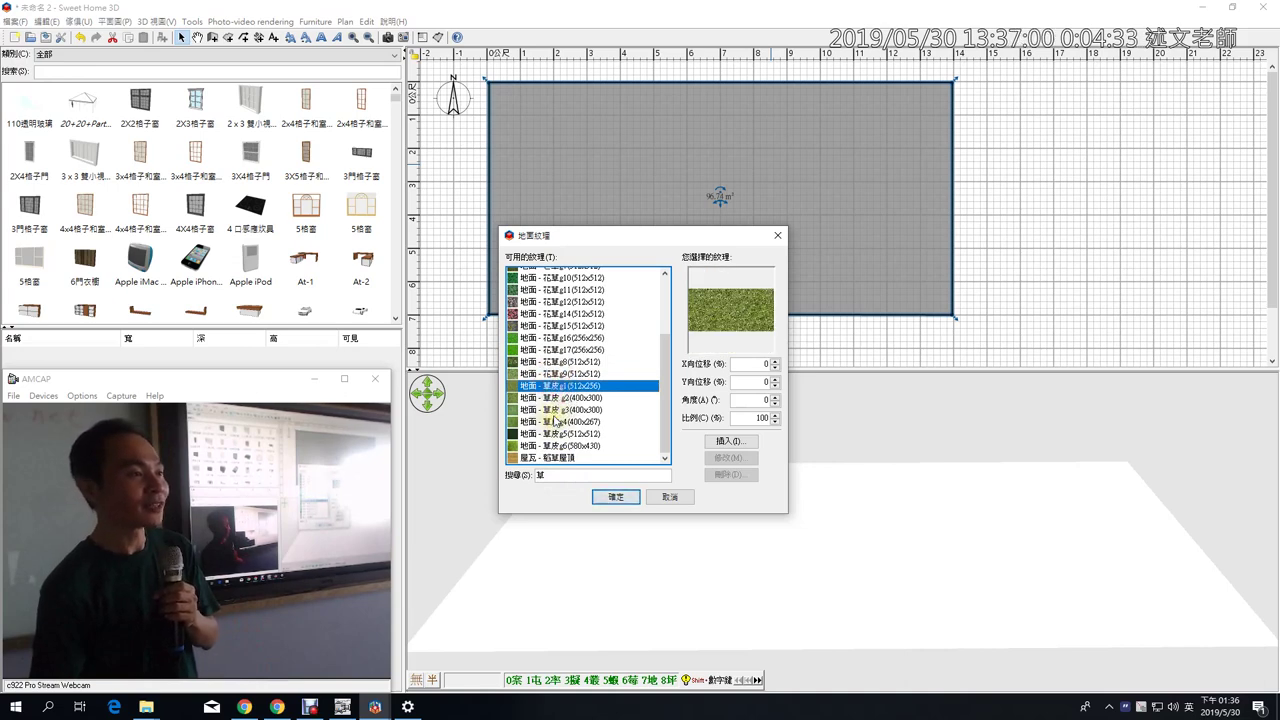
{"action": "left_click", "coordinate": [554, 410]}
{"action": "left_click", "coordinate": [554, 375]}
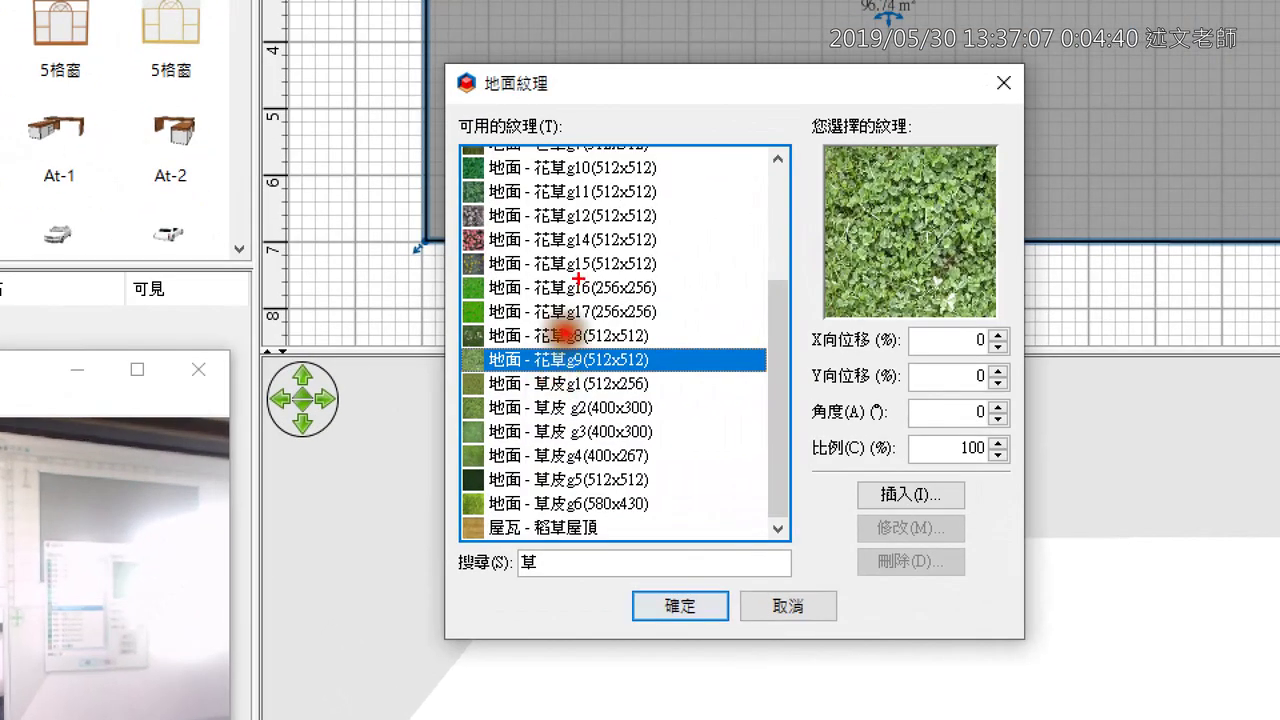
{"action": "left_click_drag", "start_coordinate": [578, 278], "coordinate": [573, 437]}
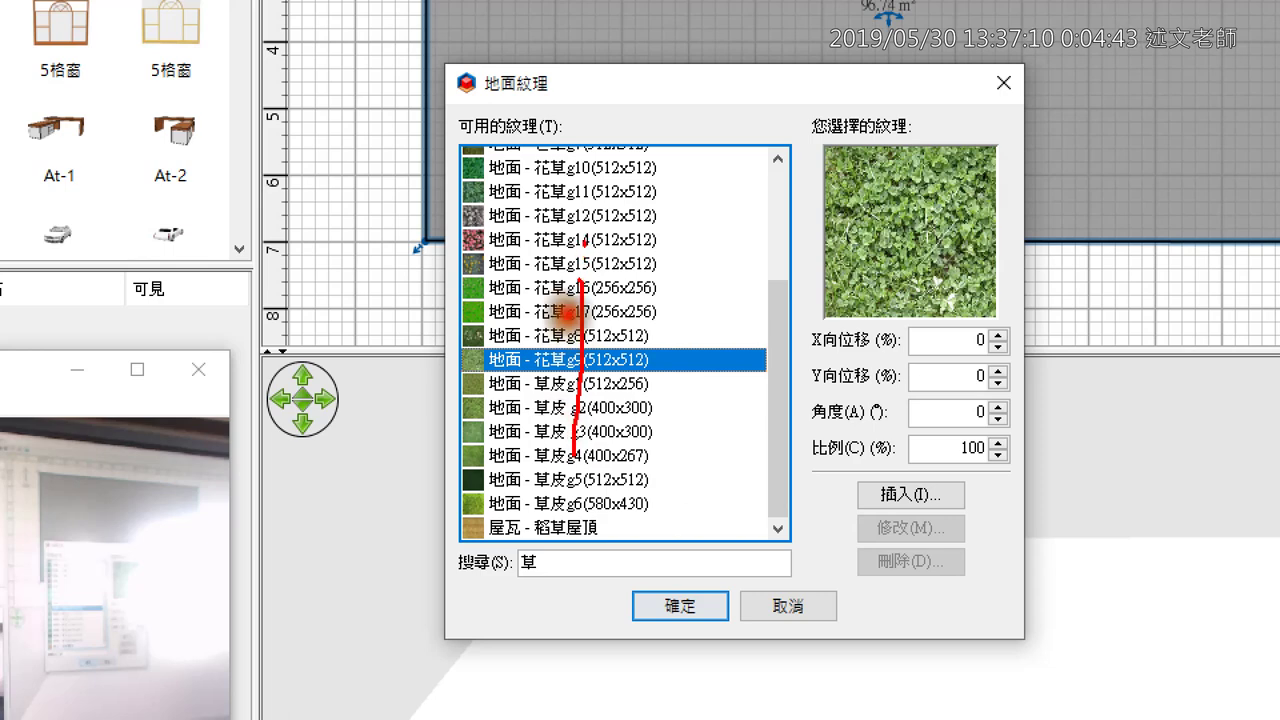
{"action": "mouse_move", "coordinate": [586, 212]}
{"action": "left_mouse_down"}
{"action": "mouse_move", "coordinate": [708, 224]}
{"action": "mouse_move", "coordinate": [685, 252]}
{"action": "mouse_move", "coordinate": [540, 268]}
{"action": "left_mouse_up"}
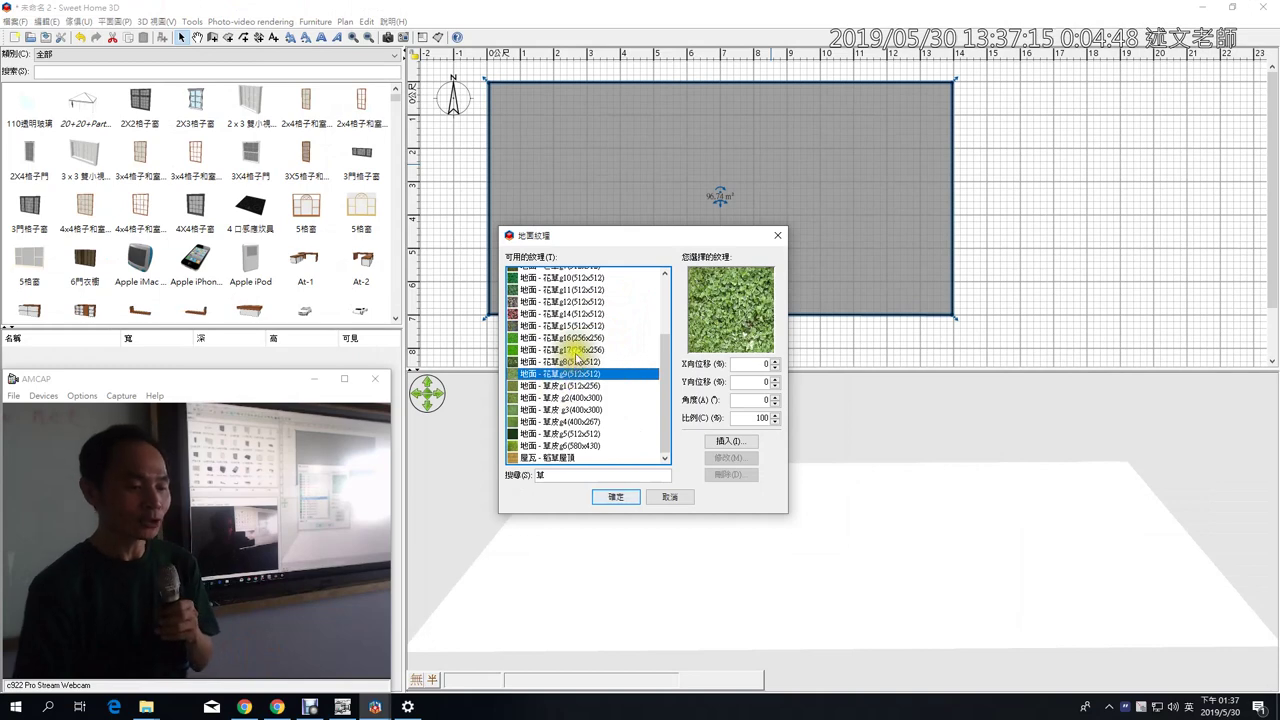
{"action": "left_click", "coordinate": [580, 286]}
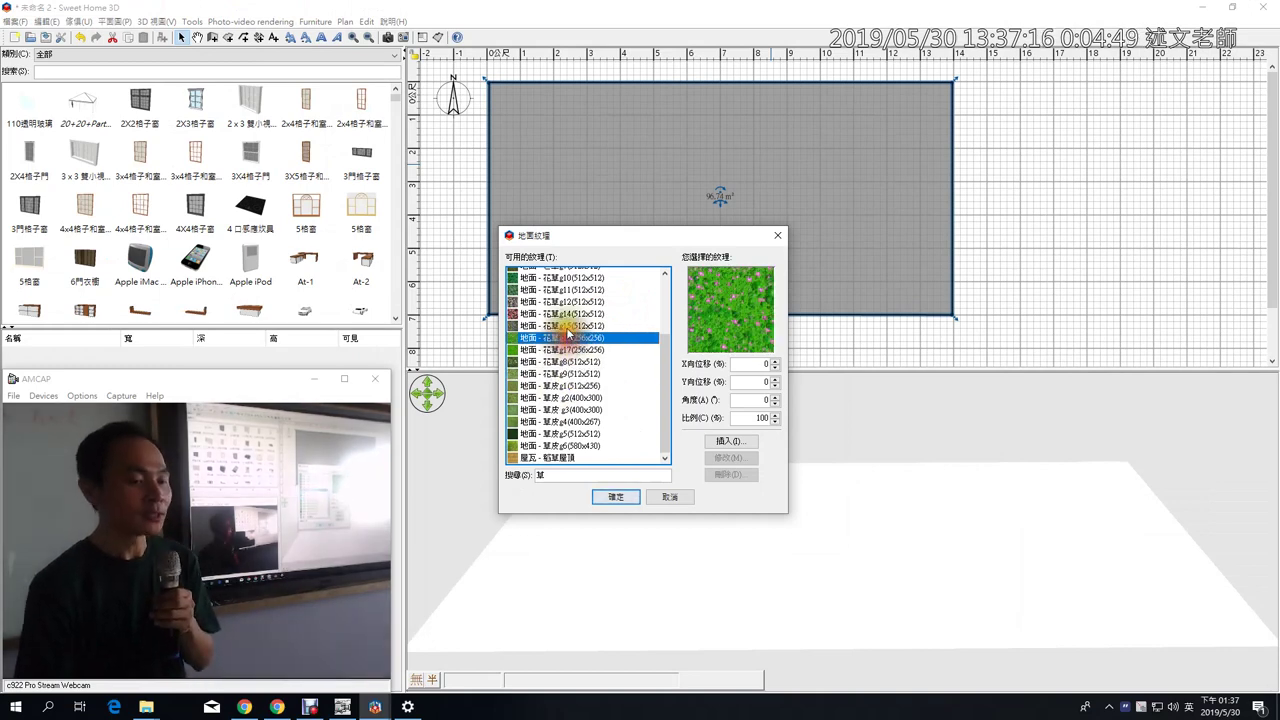
{"action": "left_click", "coordinate": [568, 313]}
{"action": "left_click", "coordinate": [576, 289]}
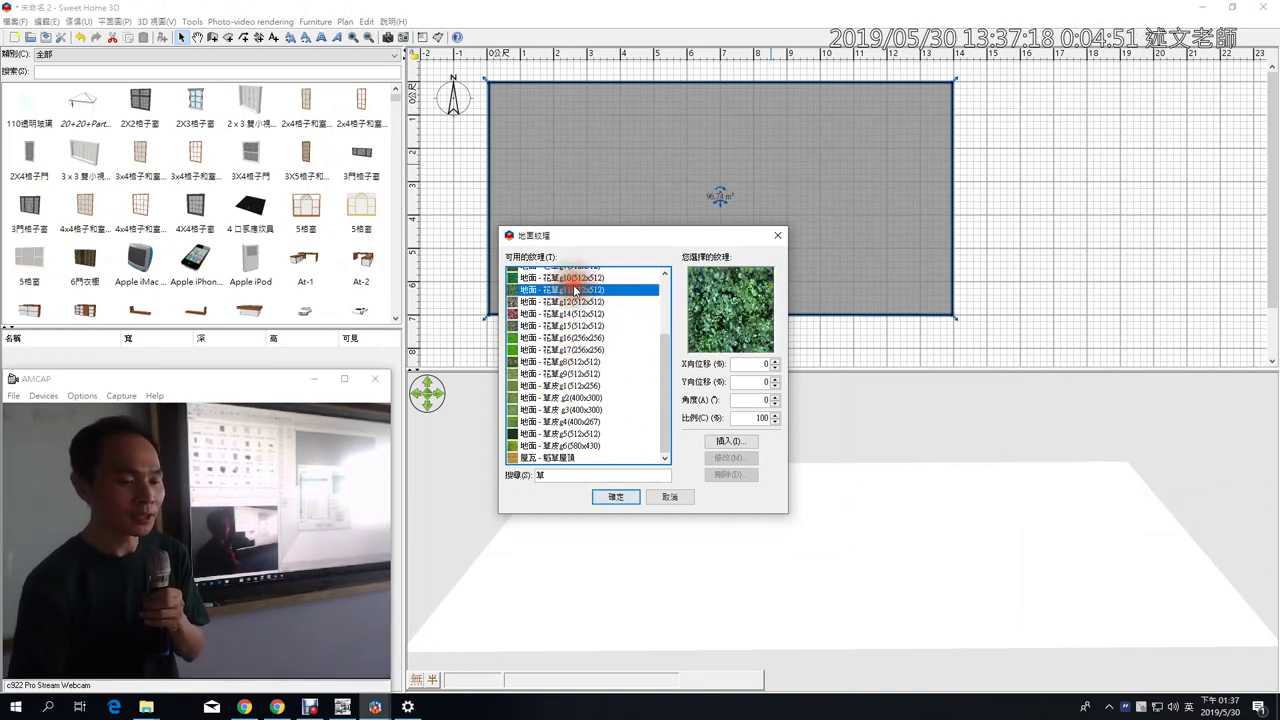
Step: Apply the 地面 - 草皮g1(512x256) texture to the room's floor
{"action": "left_click", "coordinate": [566, 386]}
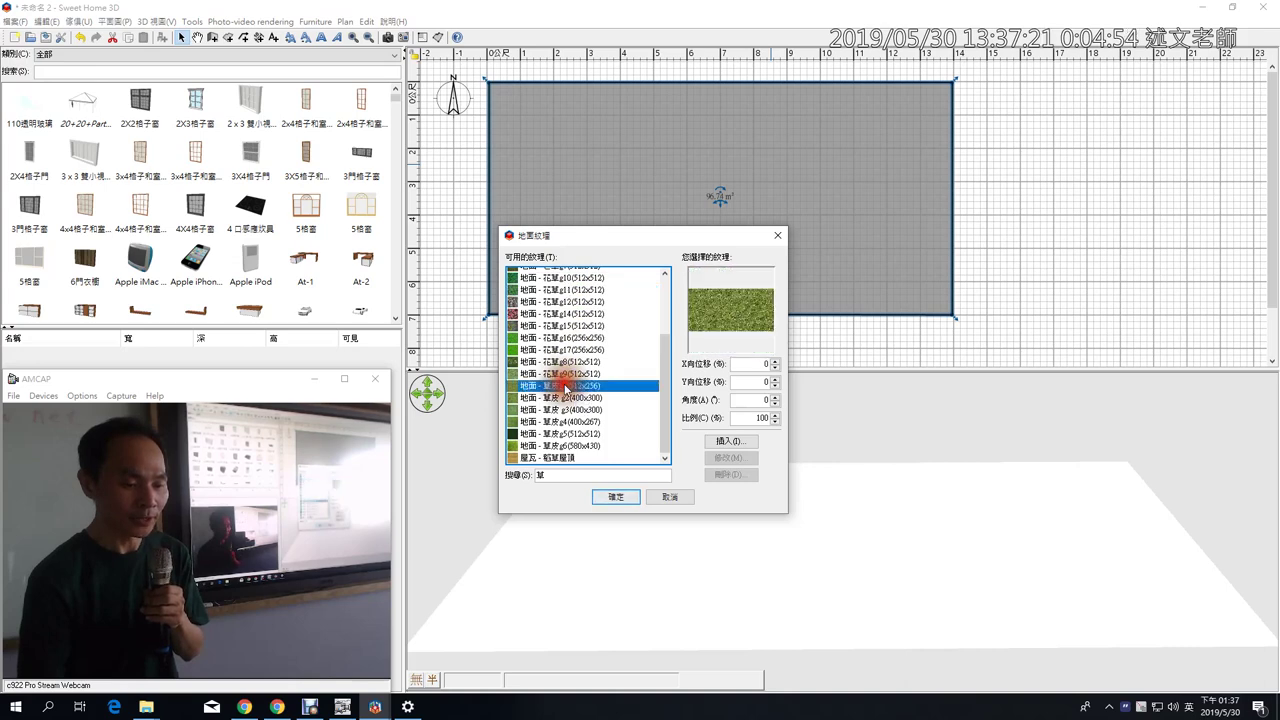
{"action": "left_click", "coordinate": [620, 497]}
{"action": "left_click", "coordinate": [622, 506]}
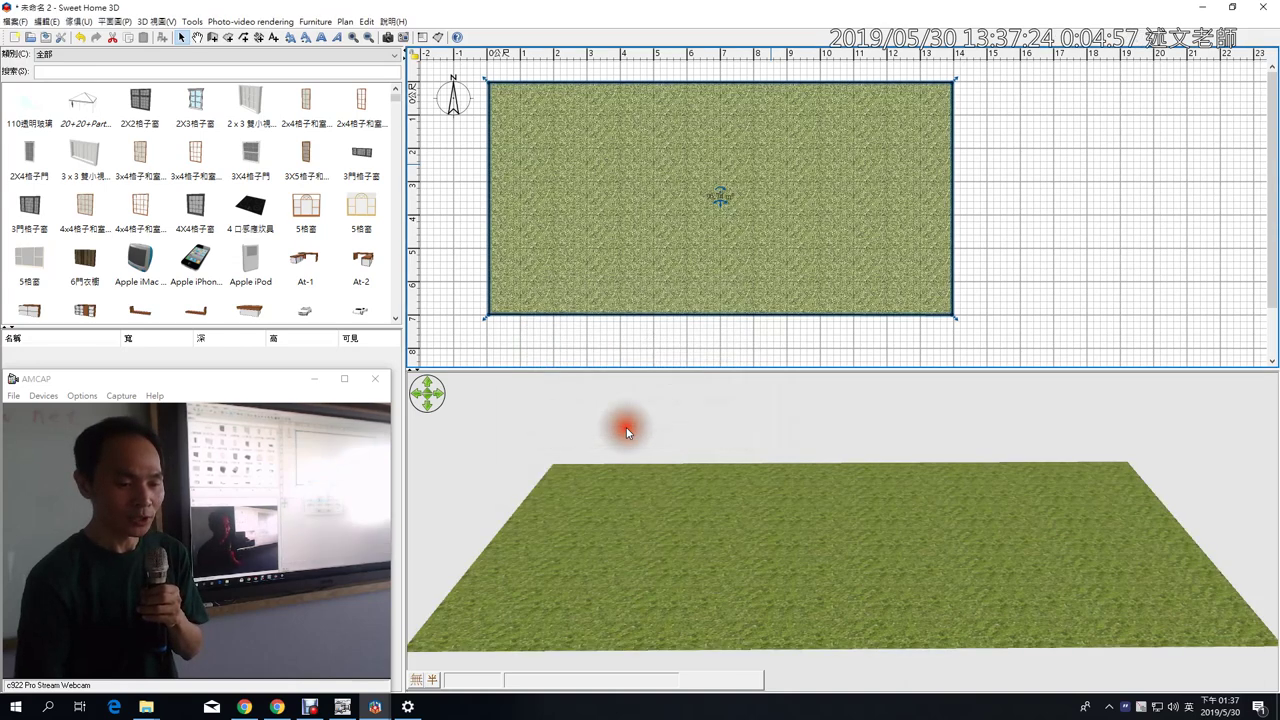
Step: Change the room's floor texture to 地面 - 花草g16(256x256)
{"action": "scroll", "coordinate": [846, 557], "scroll_direction": "down", "scroll_amount": 3}
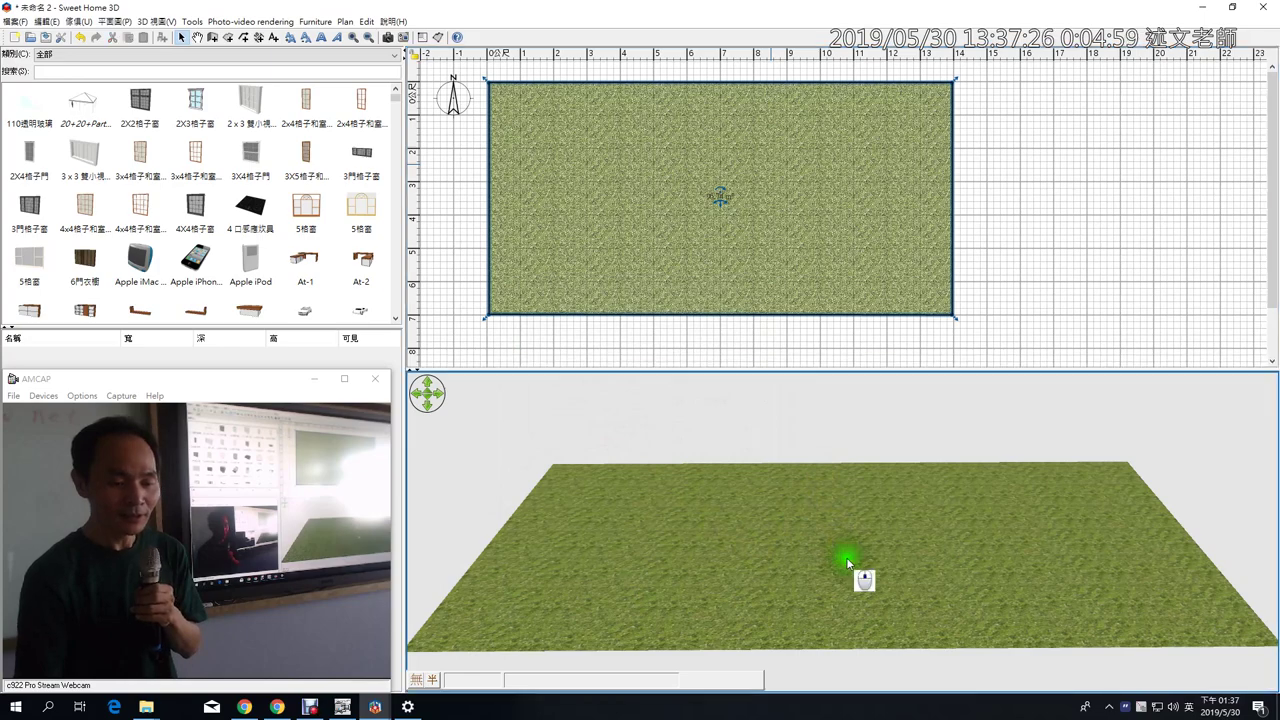
{"action": "left_click_drag", "start_coordinate": [850, 570], "coordinate": [849, 600]}
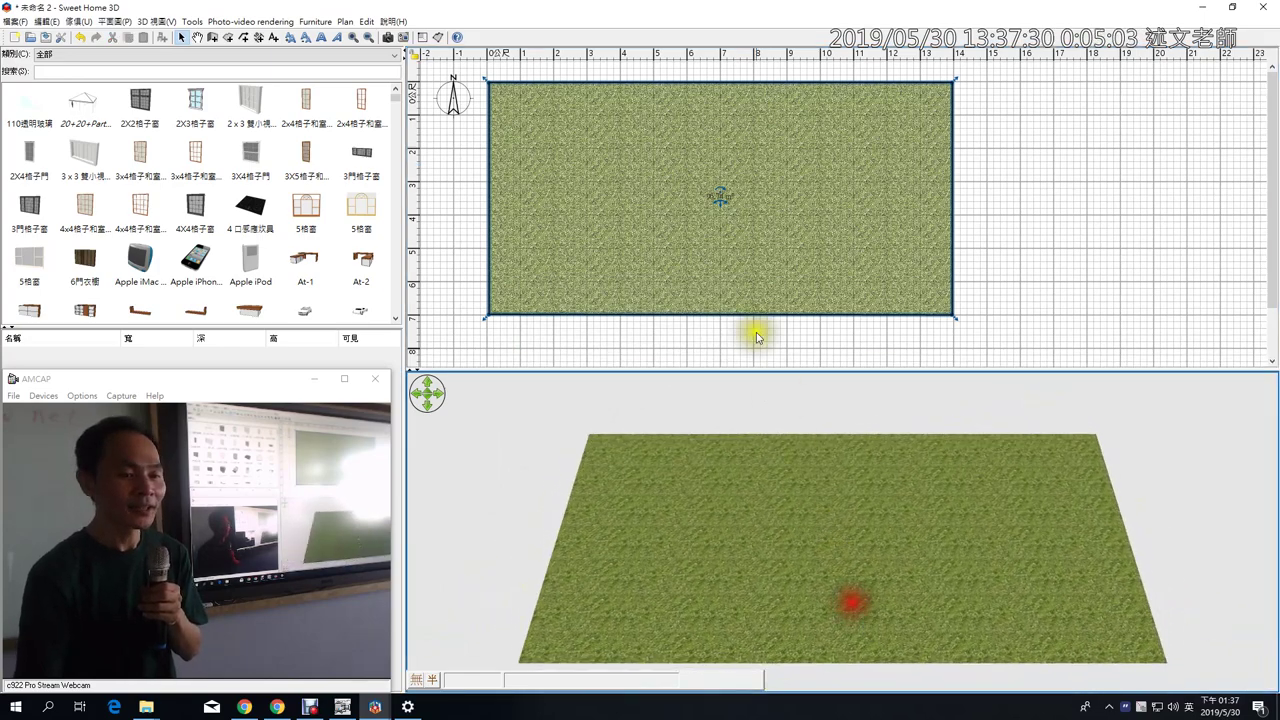
{"action": "double_click", "coordinate": [697, 163]}
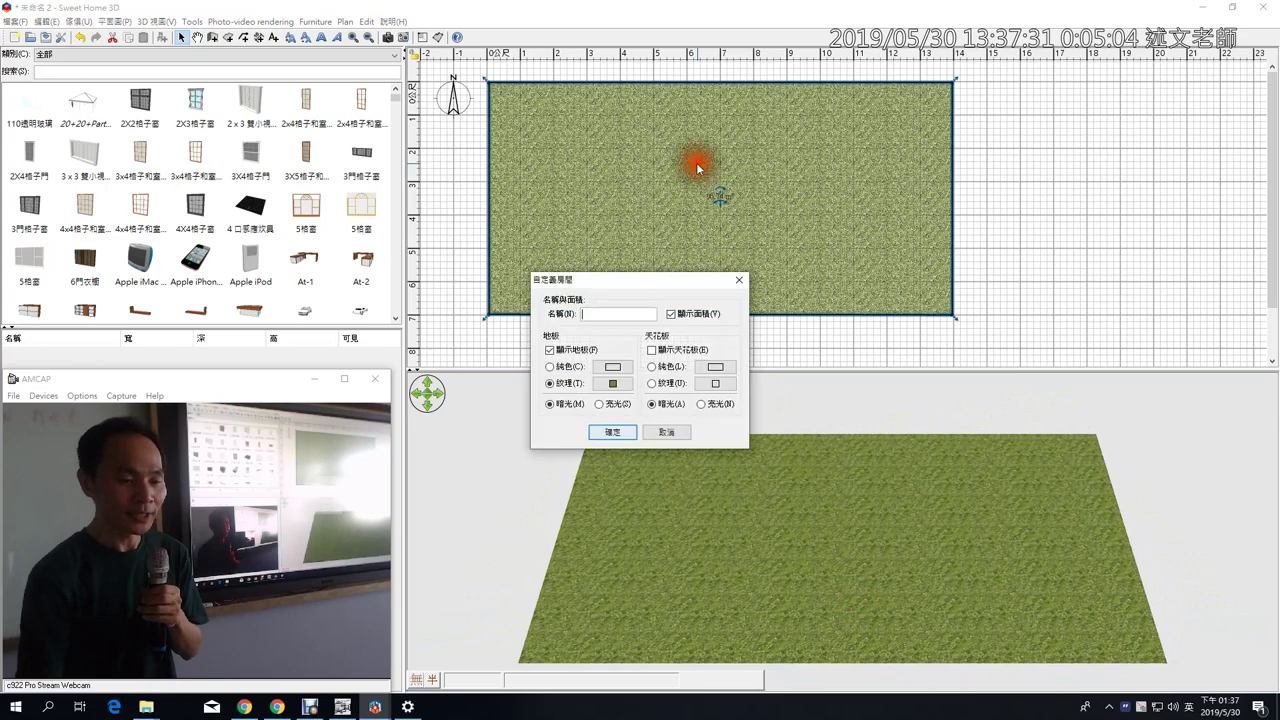
{"action": "left_click", "coordinate": [605, 388]}
{"action": "left_click", "coordinate": [548, 413]}
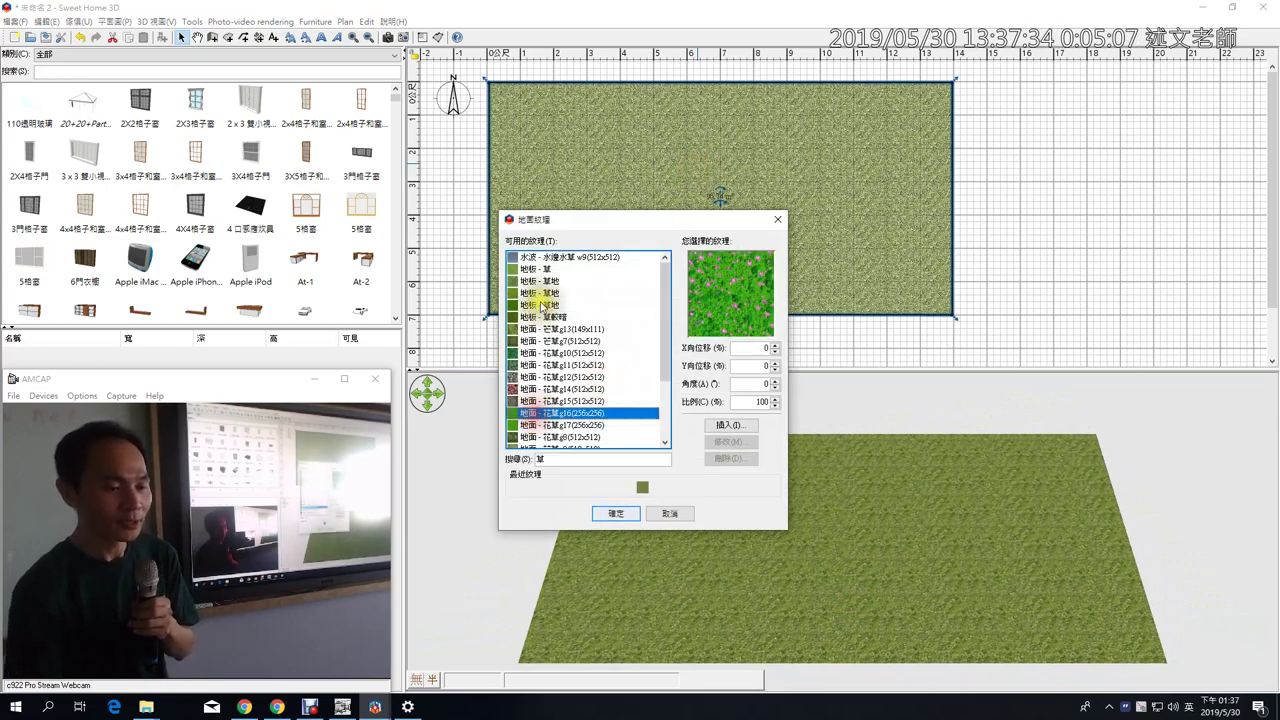
{"action": "left_click", "coordinate": [615, 513]}
{"action": "left_click", "coordinate": [612, 434]}
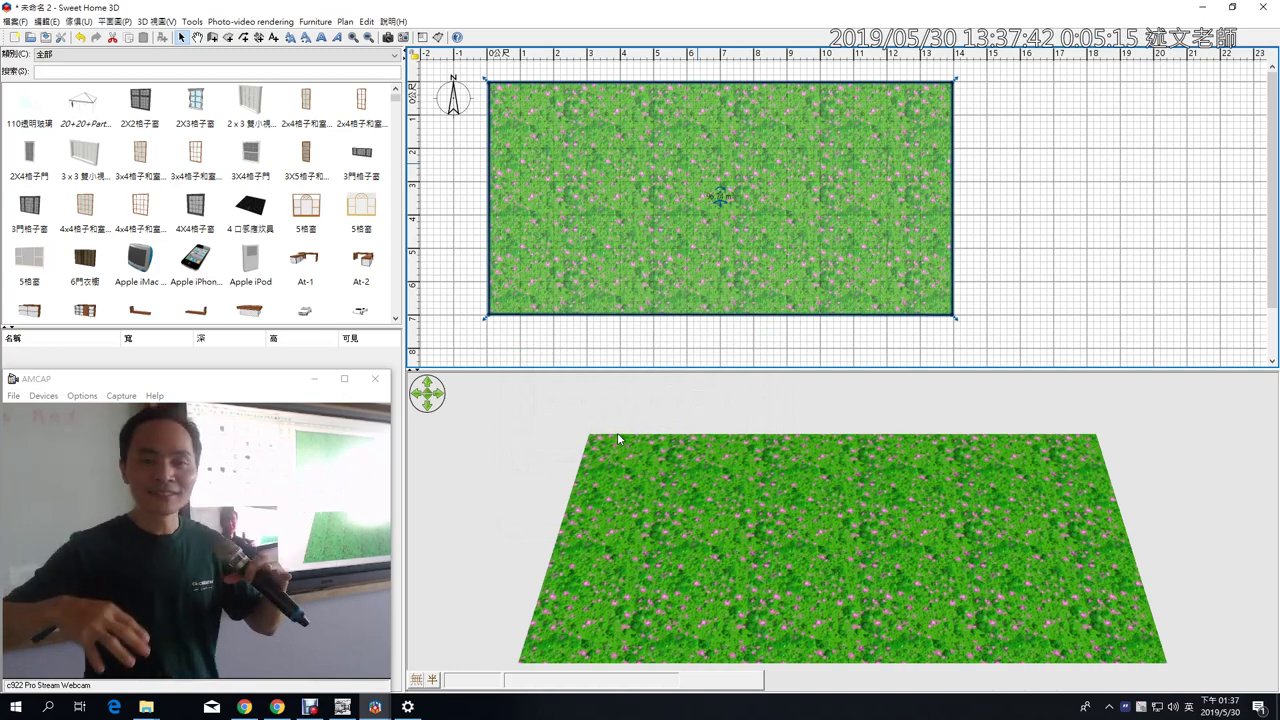
Step: Preview a 地板 - 草地 texture, but apply 地板 - 草 to the room's floor
{"action": "double_click", "coordinate": [616, 130]}
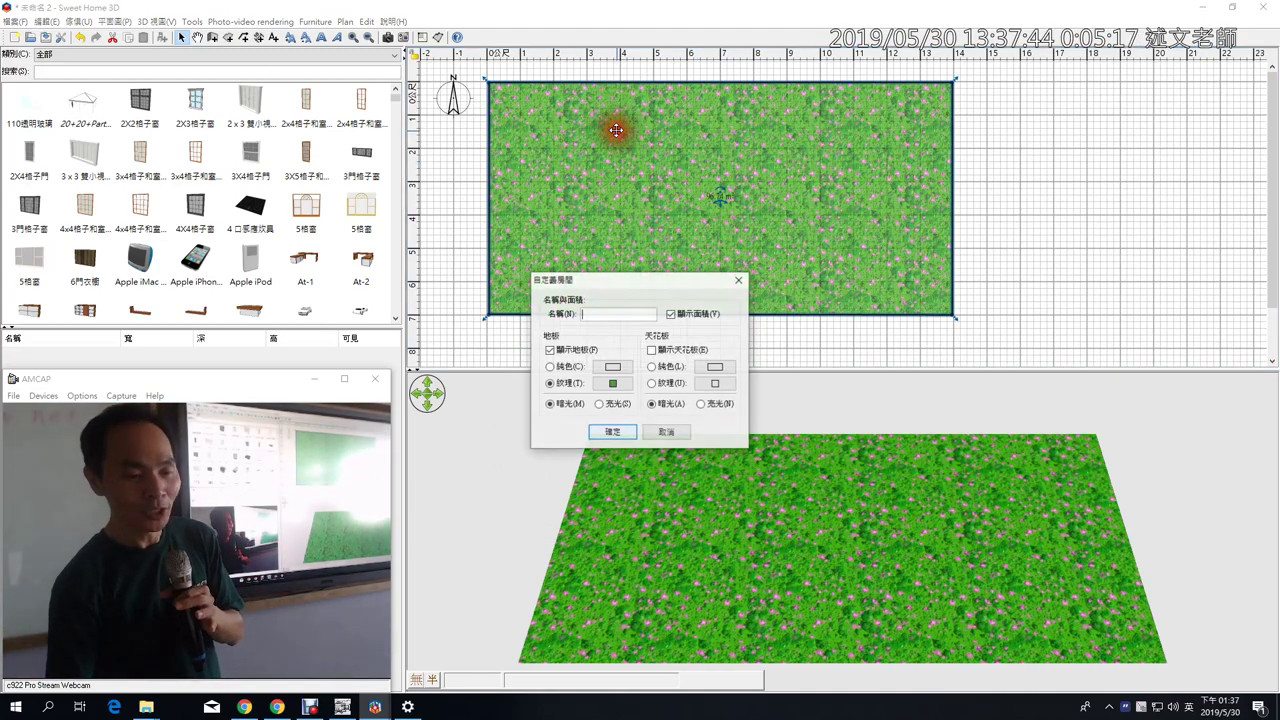
{"action": "left_click", "coordinate": [613, 383]}
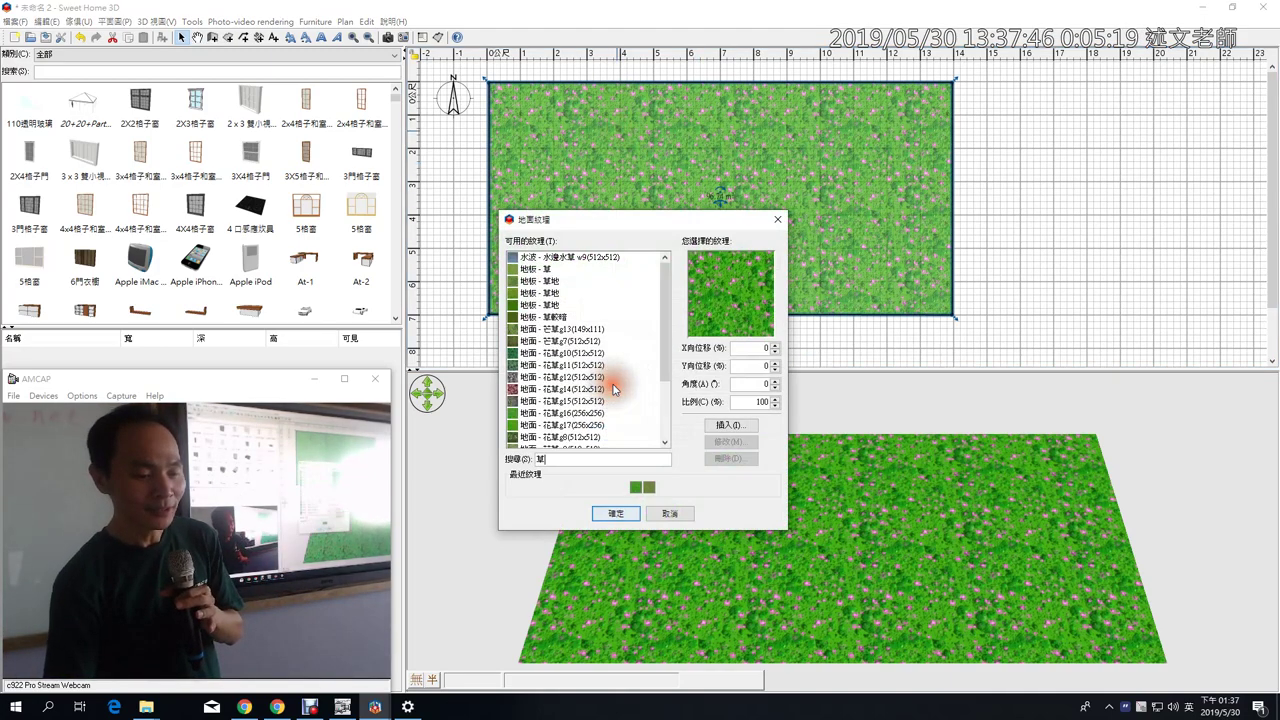
{"action": "left_click", "coordinate": [546, 305]}
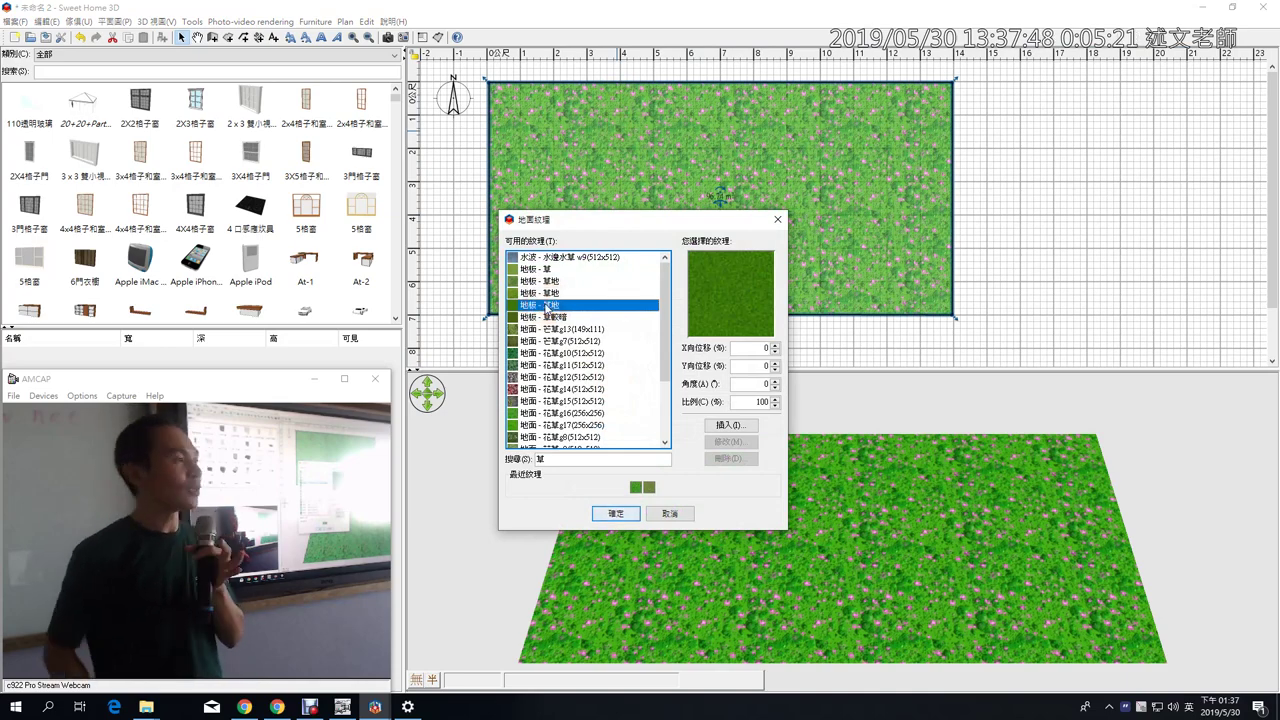
{"action": "left_click", "coordinate": [537, 270]}
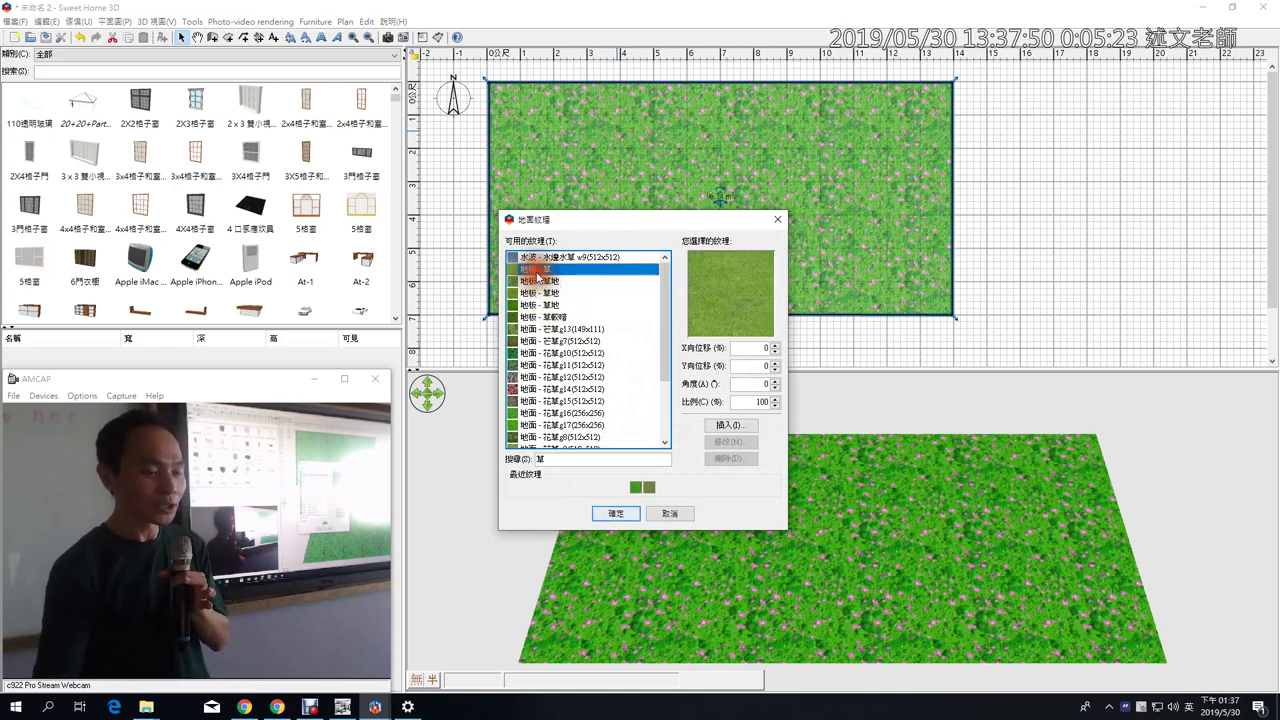
{"action": "left_click", "coordinate": [614, 513]}
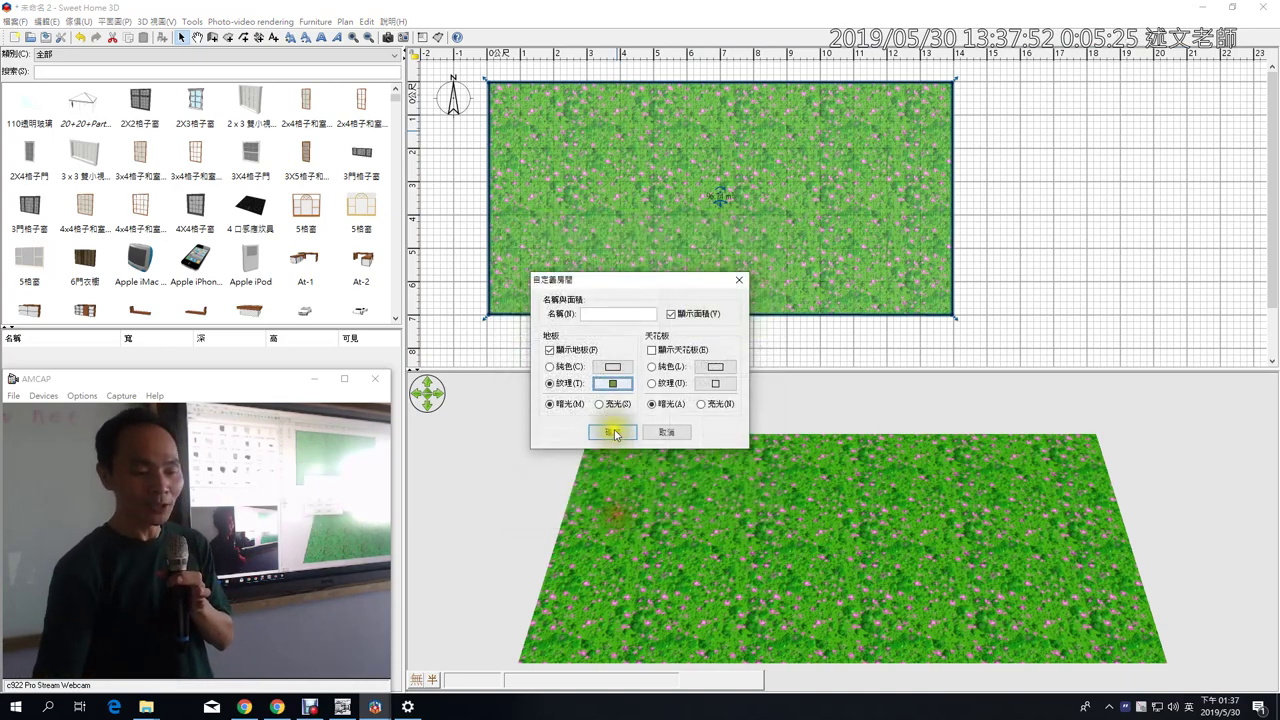
{"action": "left_click", "coordinate": [612, 432]}
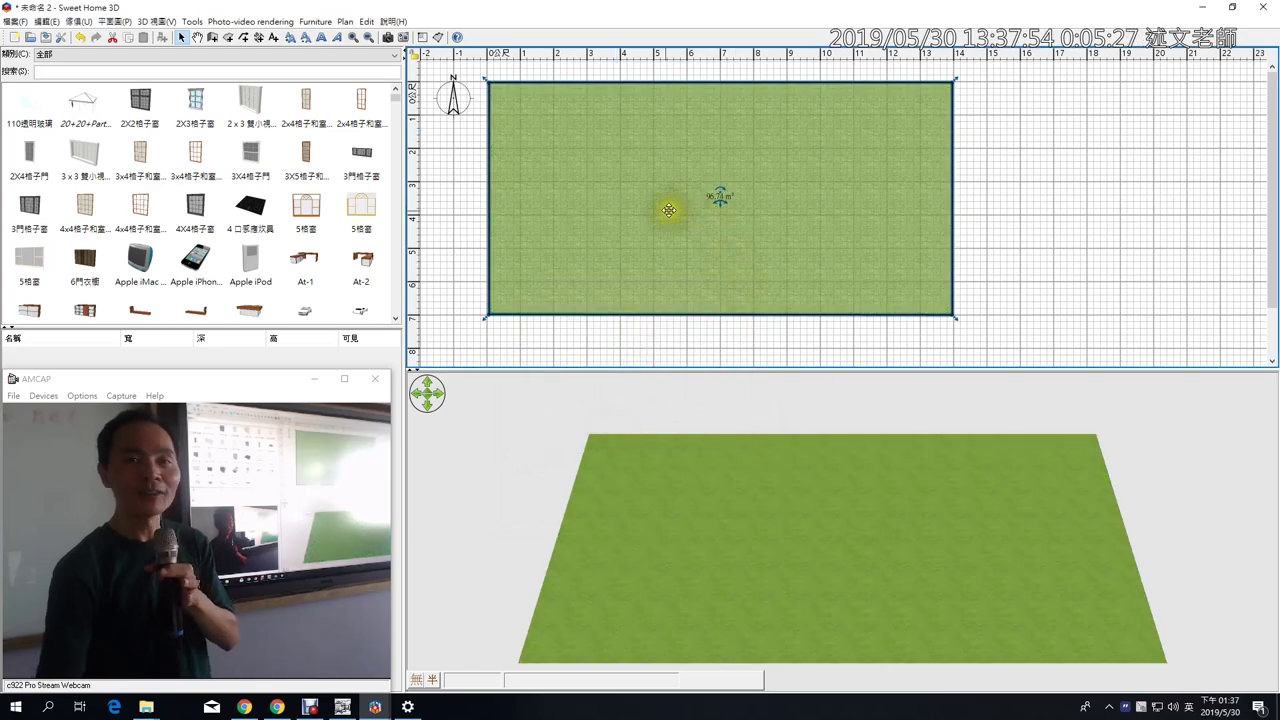
Step: Replace the room's floor texture with the darker grass 地板 - 草較暗
{"action": "double_click", "coordinate": [654, 217]}
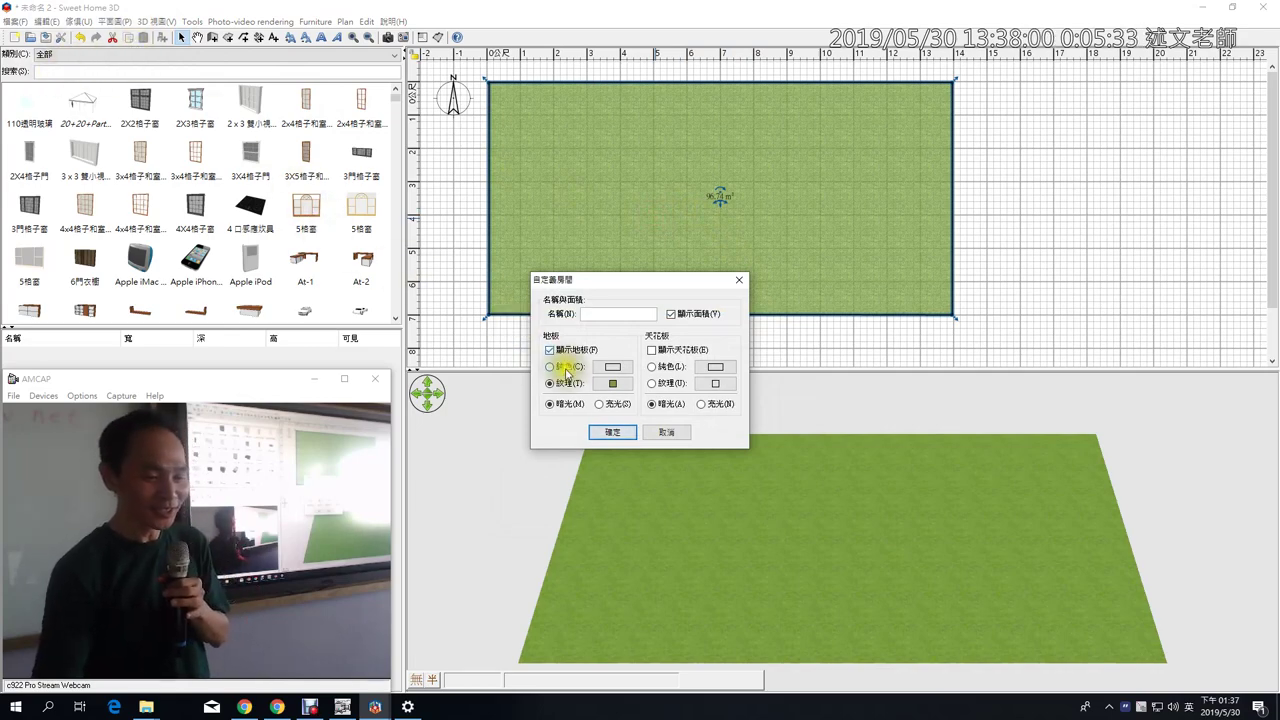
{"action": "left_click", "coordinate": [613, 383]}
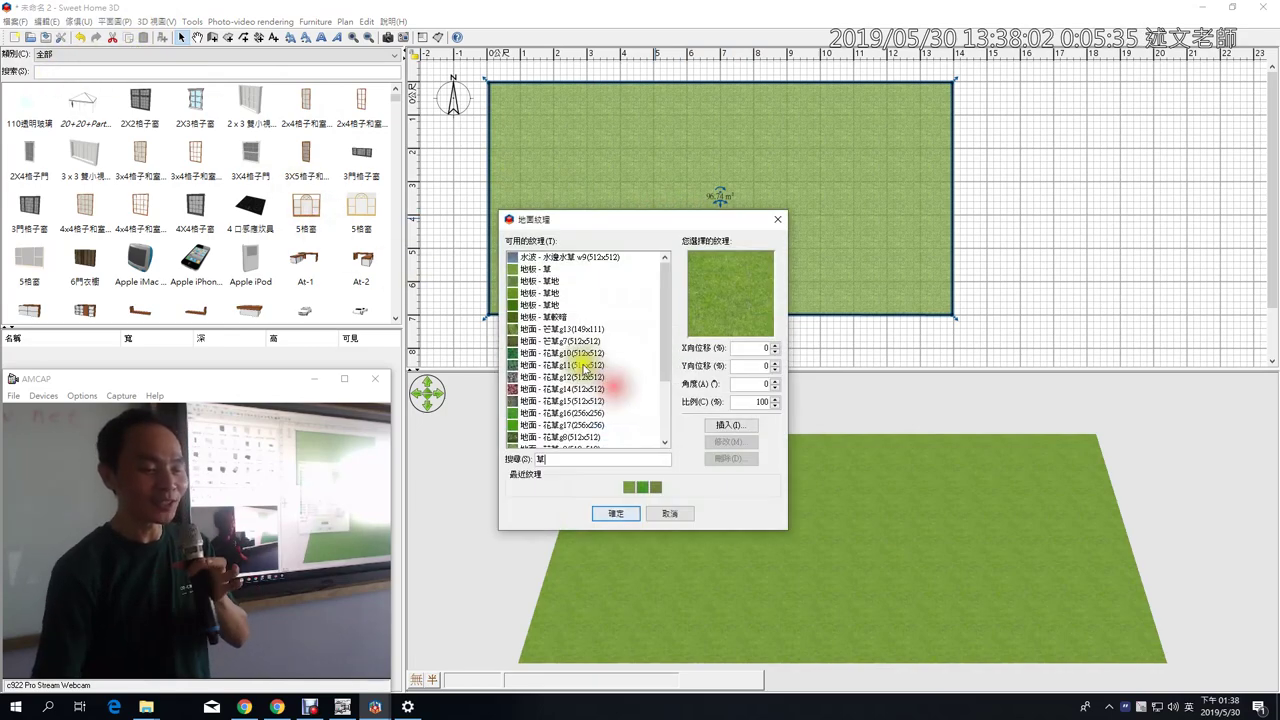
{"action": "left_click", "coordinate": [545, 316]}
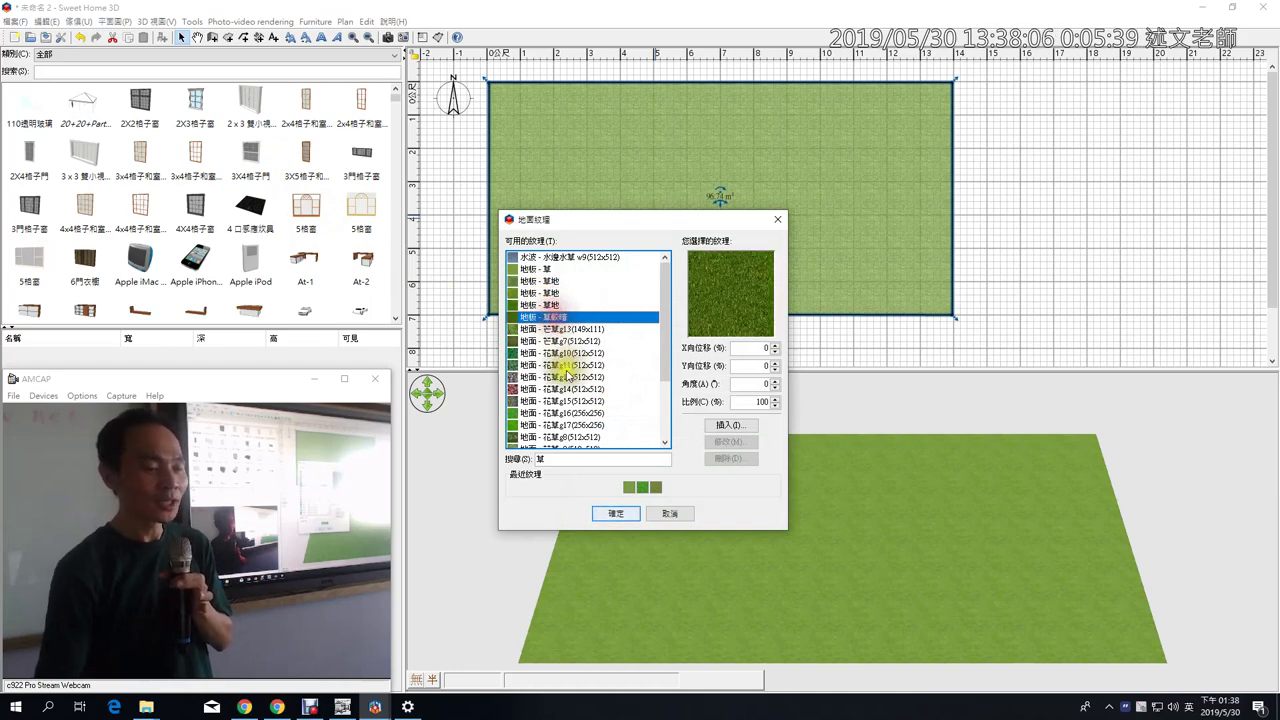
{"action": "left_click", "coordinate": [612, 512]}
{"action": "left_click", "coordinate": [620, 433]}
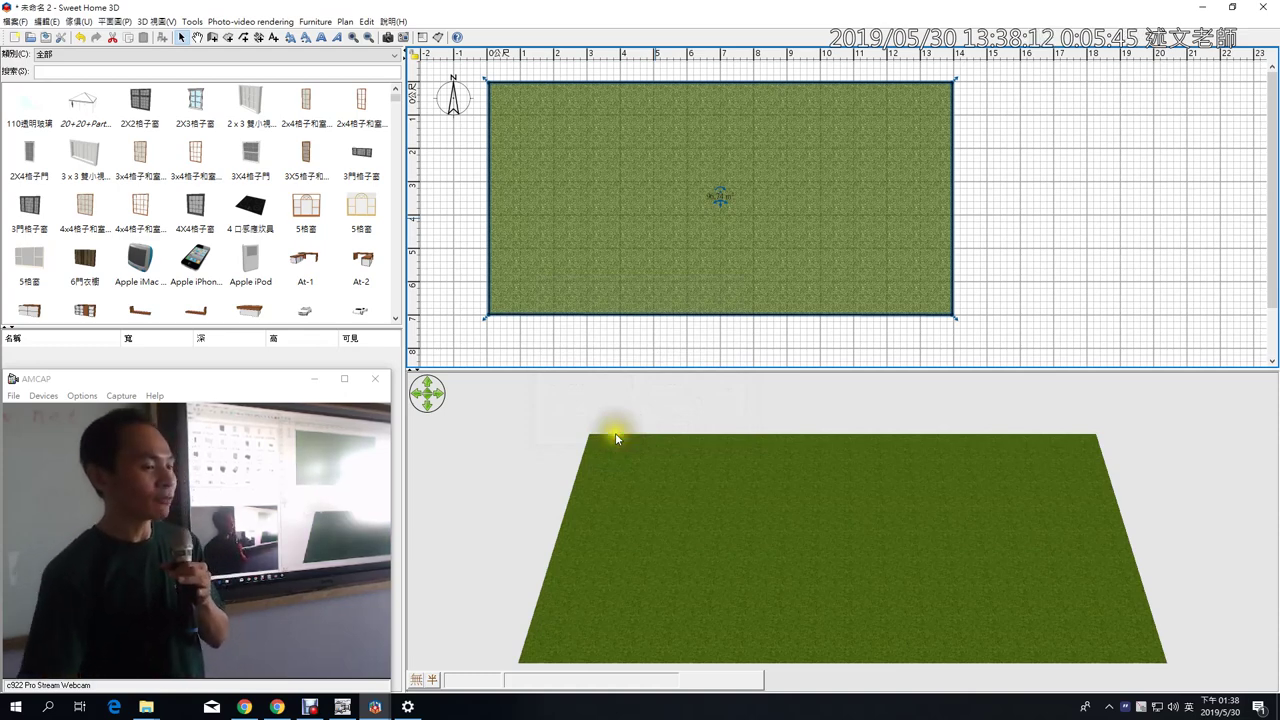
Step: Show the 9戶外 furniture category and place the open-front wooden 狗屋 near the lawn's upper-left corner in the plan
{"action": "left_click", "coordinate": [76, 55]}
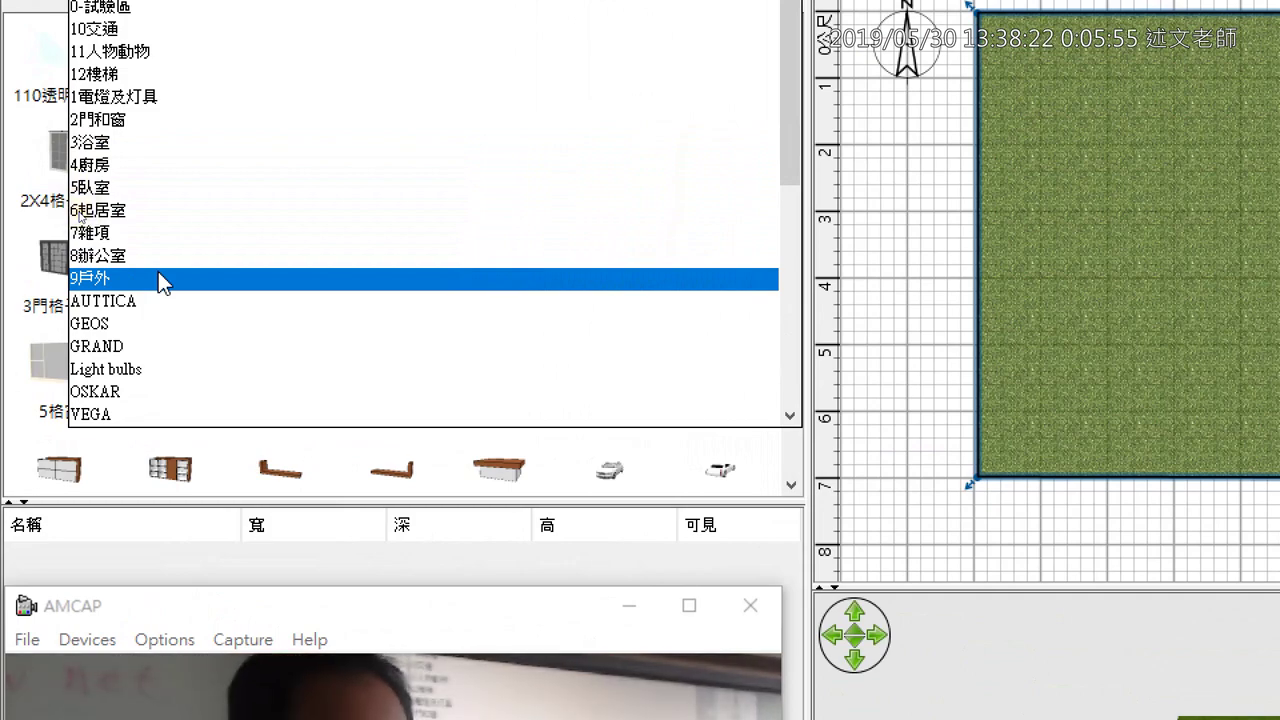
{"action": "left_click", "coordinate": [158, 278]}
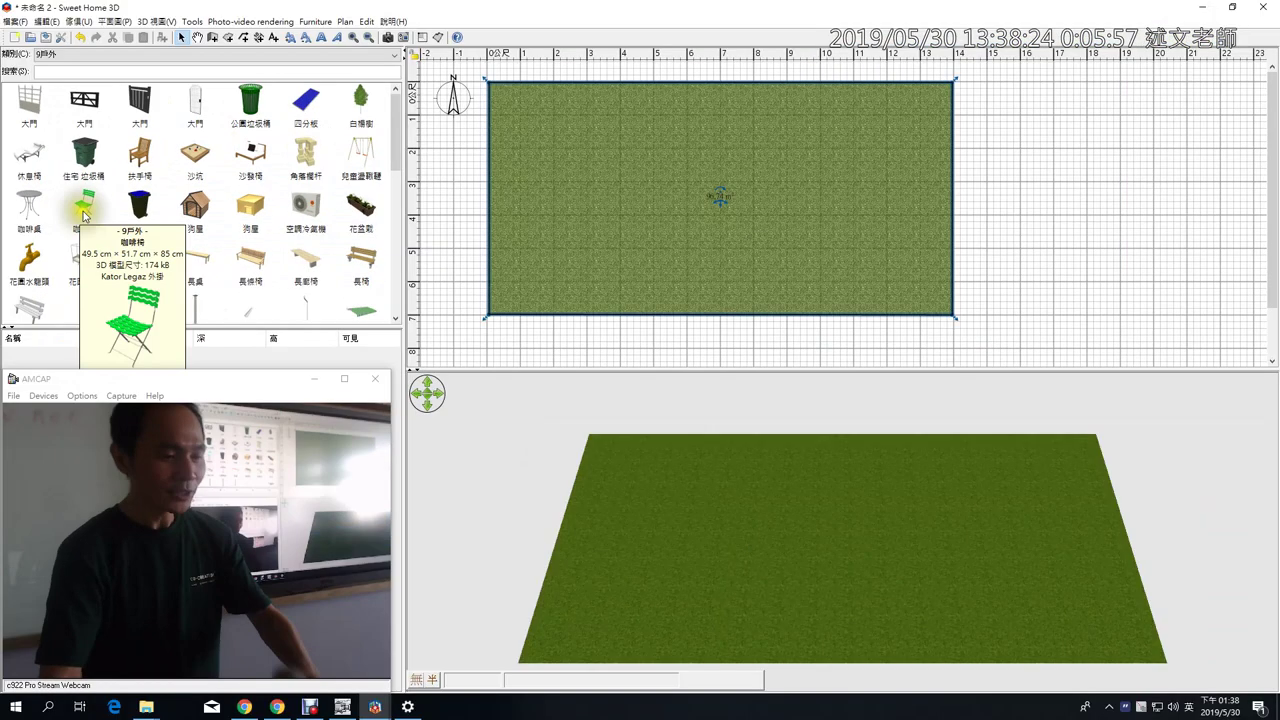
{"action": "left_click_drag", "start_coordinate": [212, 226], "coordinate": [520, 95]}
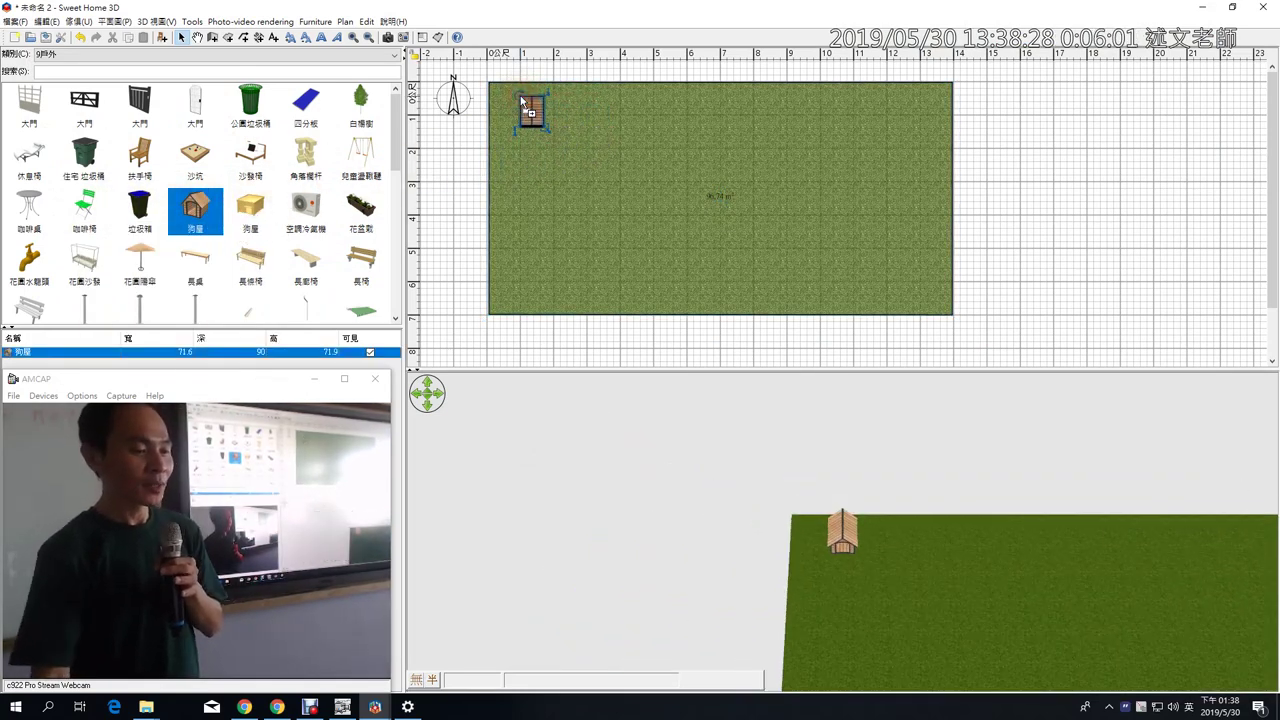
Step: Place the 沙坑 and the children's swing set side by side to the right of the doghouse, along the lawn's upper edge
{"action": "left_click_drag", "start_coordinate": [196, 155], "coordinate": [564, 98]}
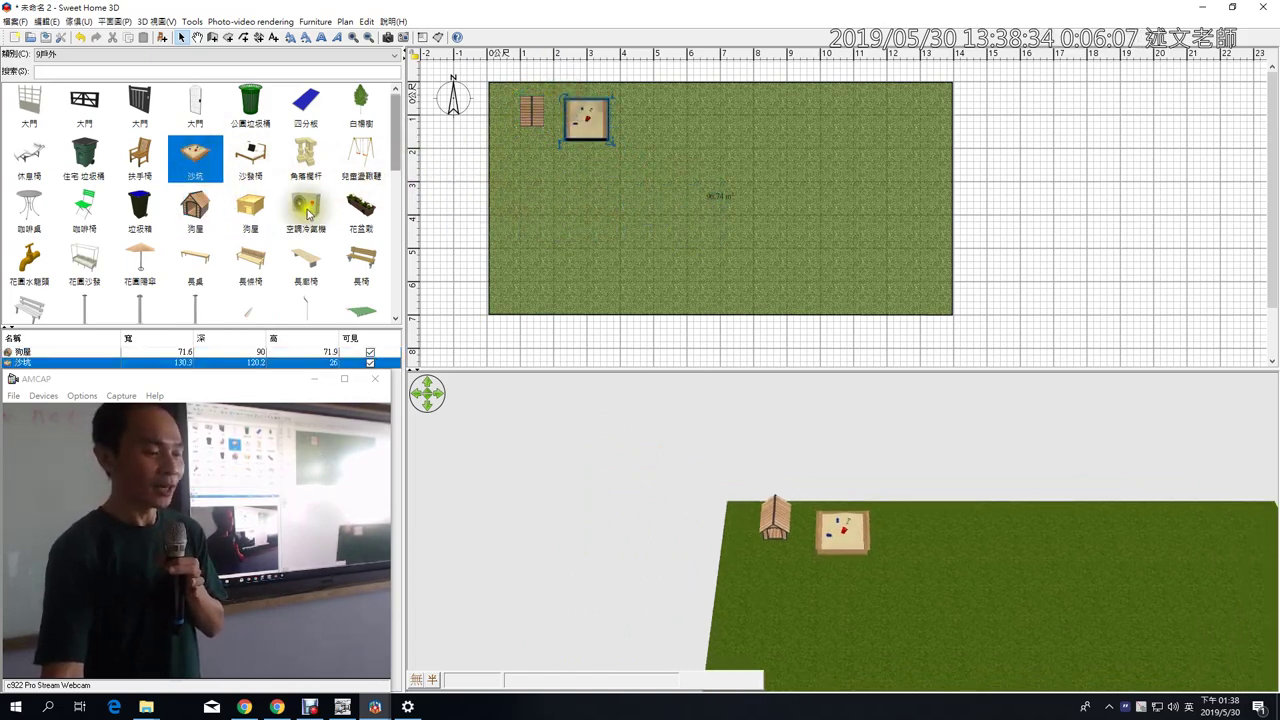
{"action": "left_click_drag", "start_coordinate": [358, 162], "coordinate": [638, 96]}
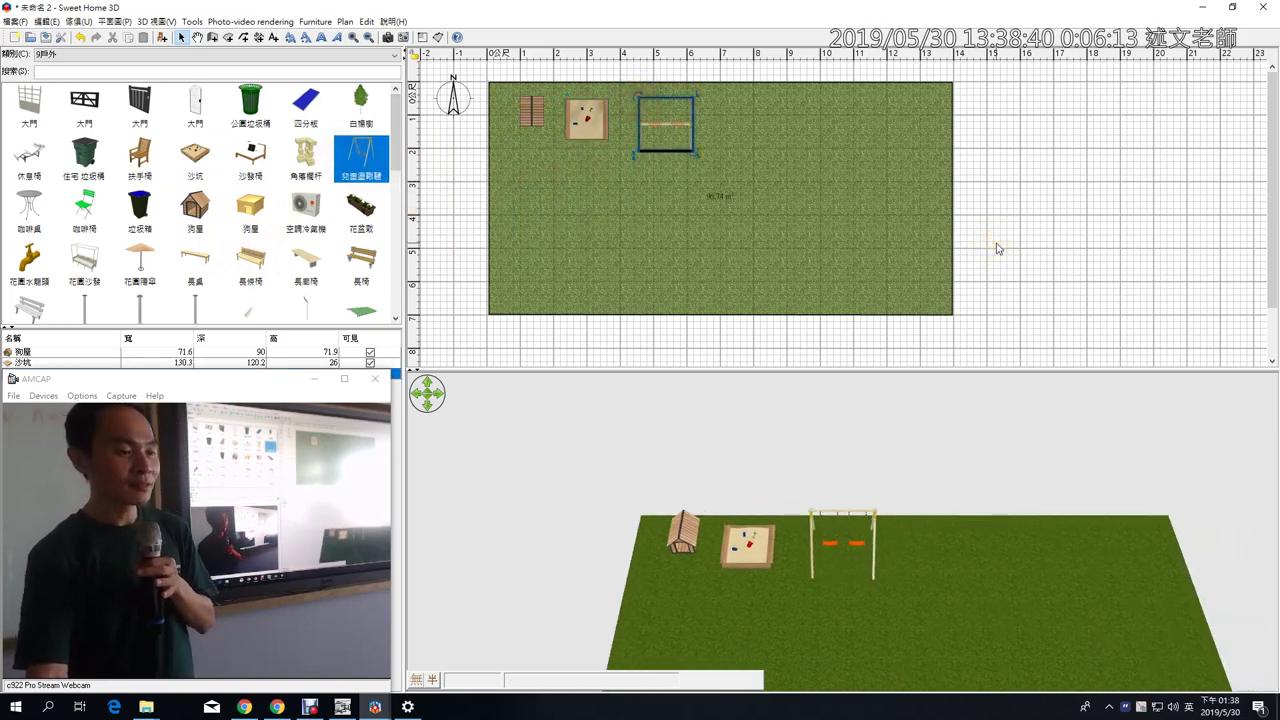
Step: Place a 白楊樹 in the lawn's upper-right corner and a large 櫸樹 below it in the lower-right corner
{"action": "left_click_drag", "start_coordinate": [360, 100], "coordinate": [870, 84]}
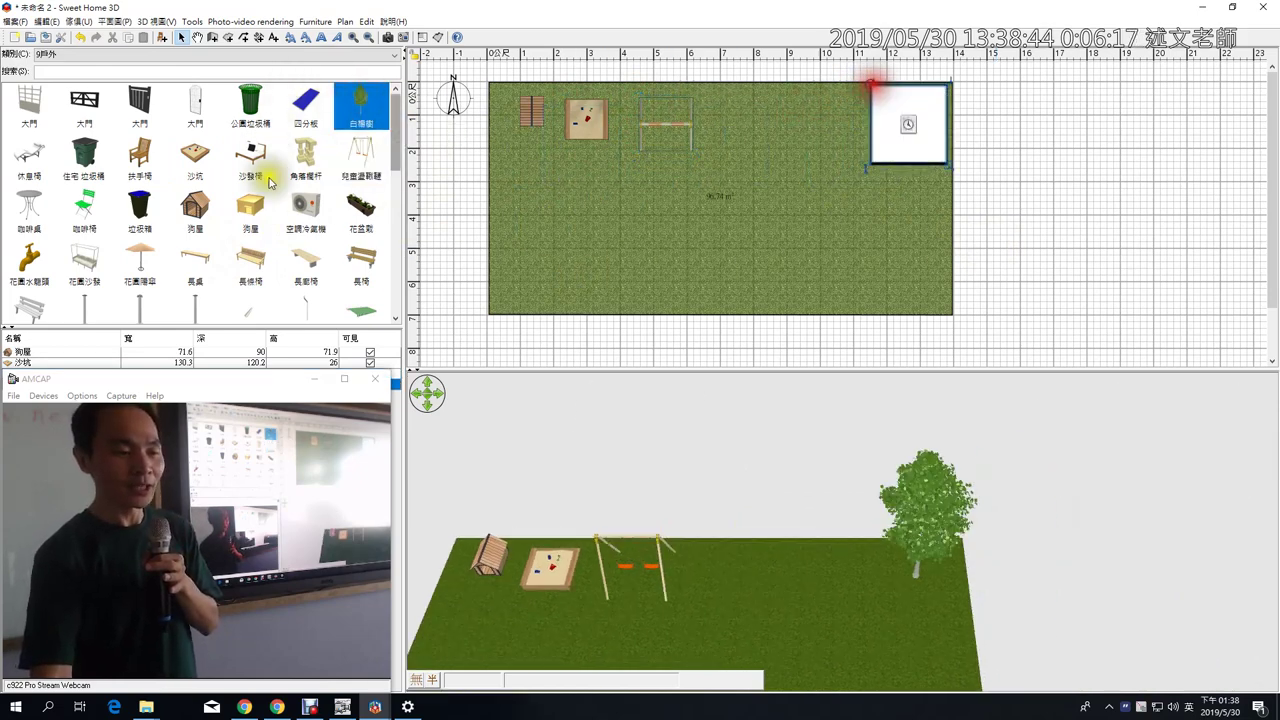
{"action": "left_click_drag", "start_coordinate": [398, 157], "coordinate": [371, 106]}
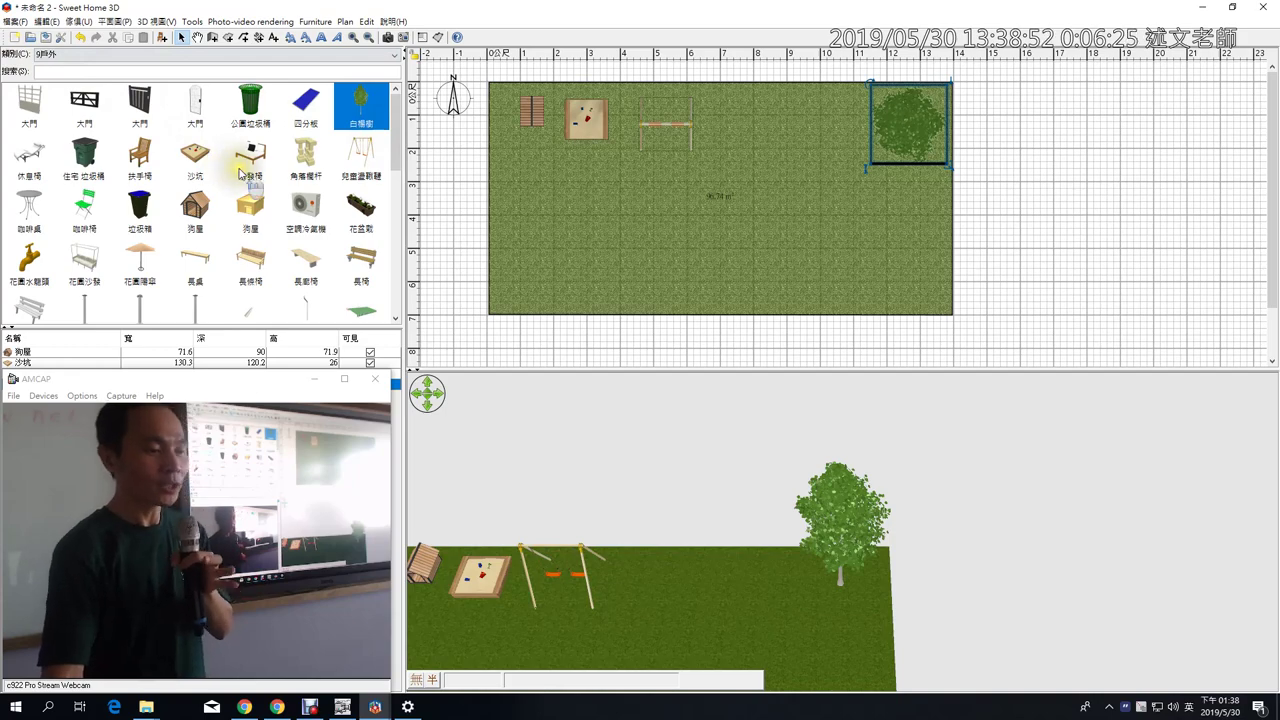
{"action": "scroll", "coordinate": [240, 175], "scroll_direction": "down", "scroll_amount": 5}
{"action": "left_click", "coordinate": [311, 290]}
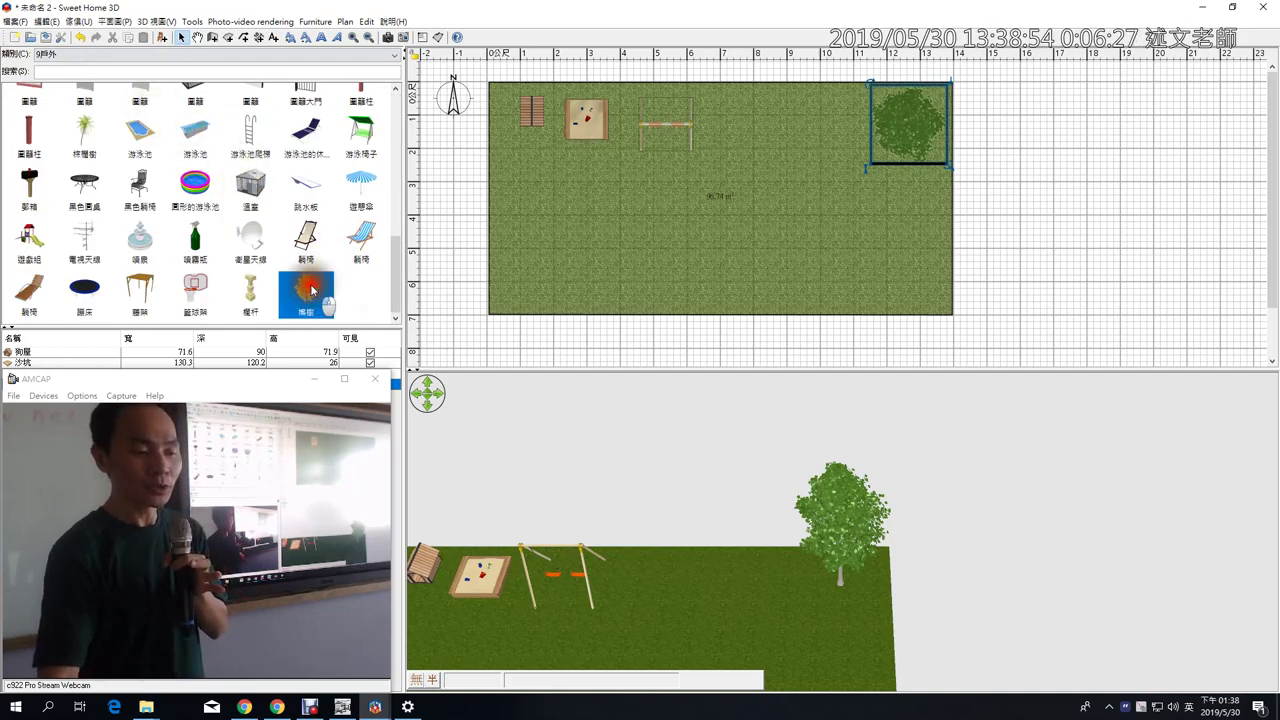
{"action": "left_click_drag", "start_coordinate": [311, 290], "coordinate": [799, 166]}
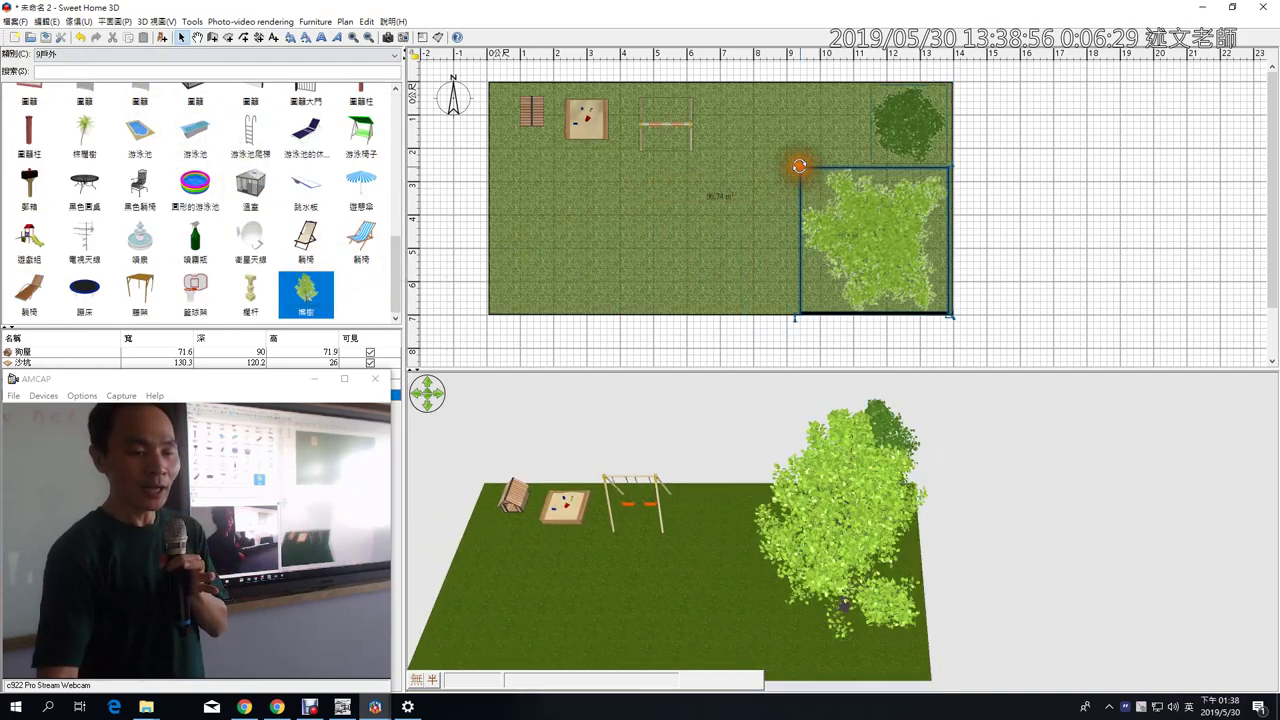
Step: Compare the two rectangular 游泳池 models in the outdoor catalogue and check the dimensions of the one with the paved surround
{"action": "mouse_move", "coordinate": [263, 176]}
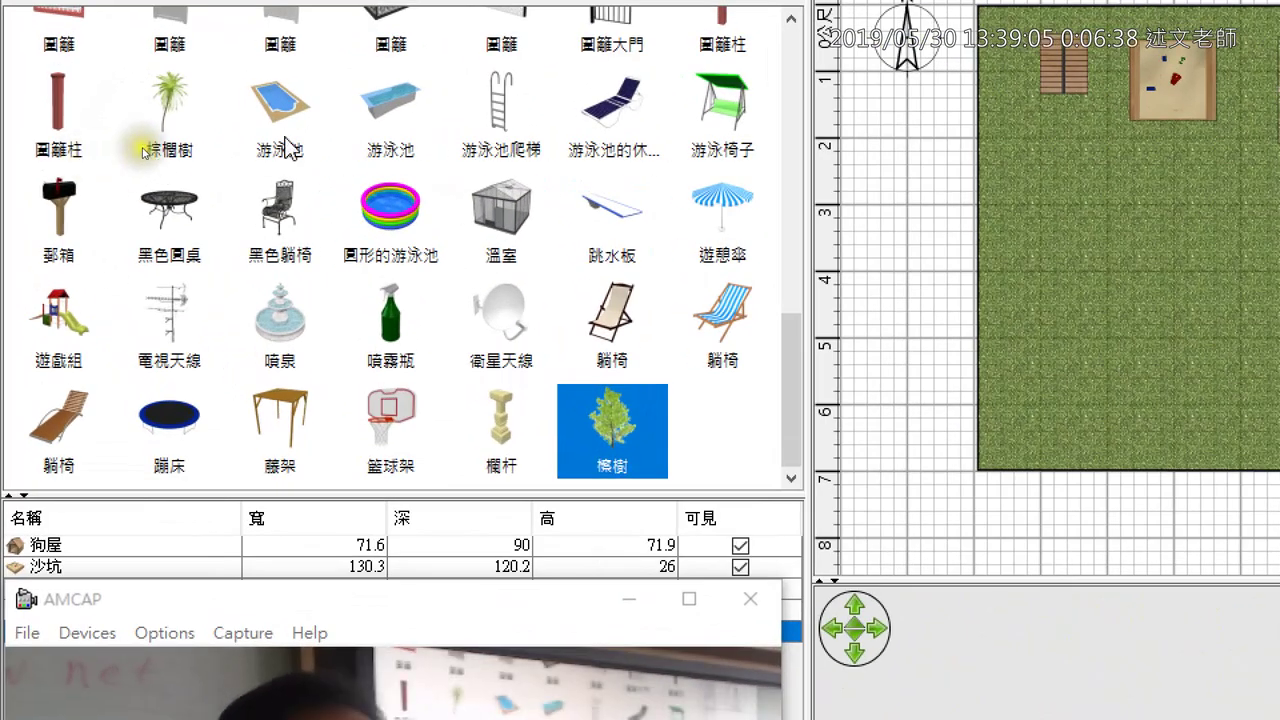
{"action": "left_click", "coordinate": [144, 151]}
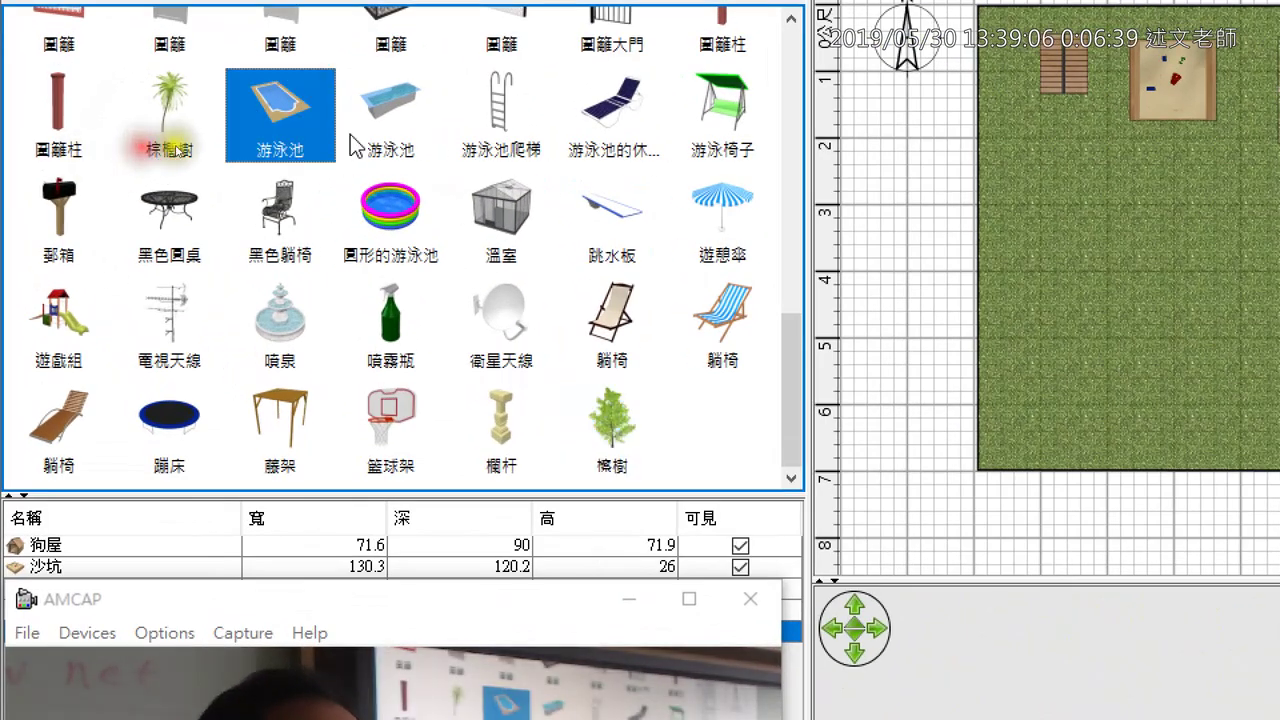
{"action": "left_click", "coordinate": [402, 144]}
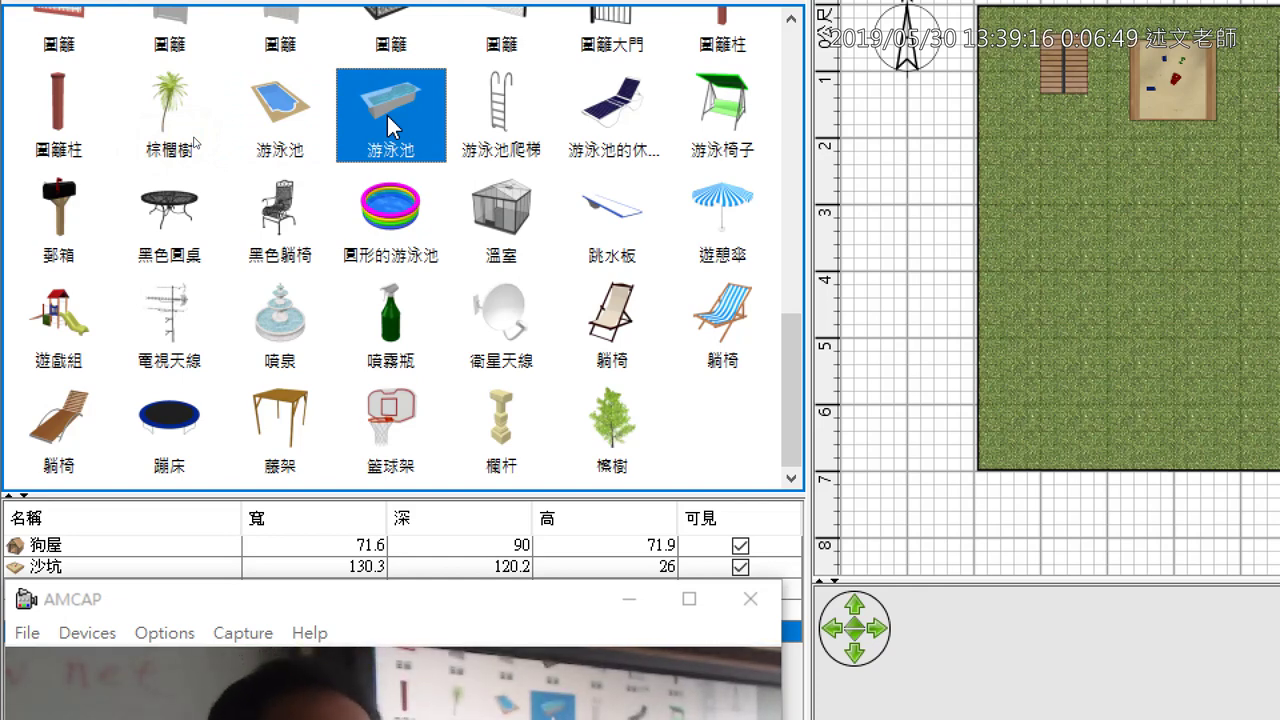
{"action": "left_click", "coordinate": [257, 118]}
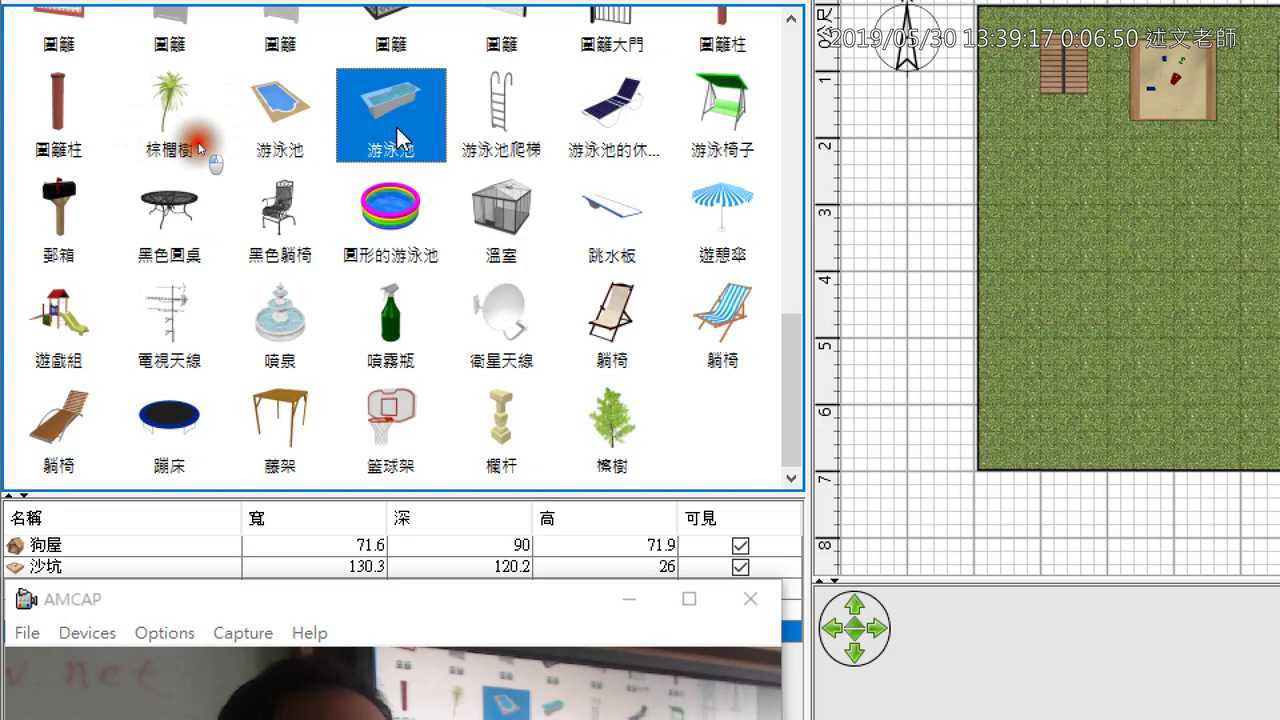
{"action": "left_click", "coordinate": [282, 130]}
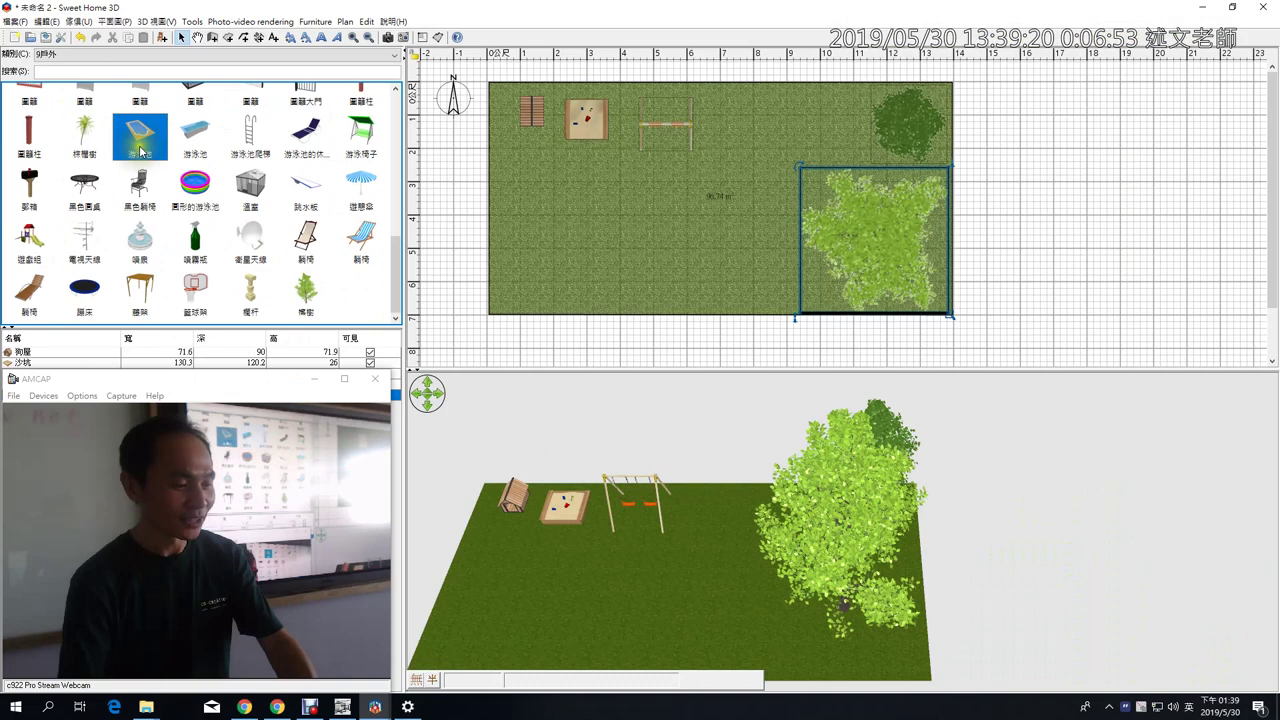
{"action": "mouse_move", "coordinate": [282, 132]}
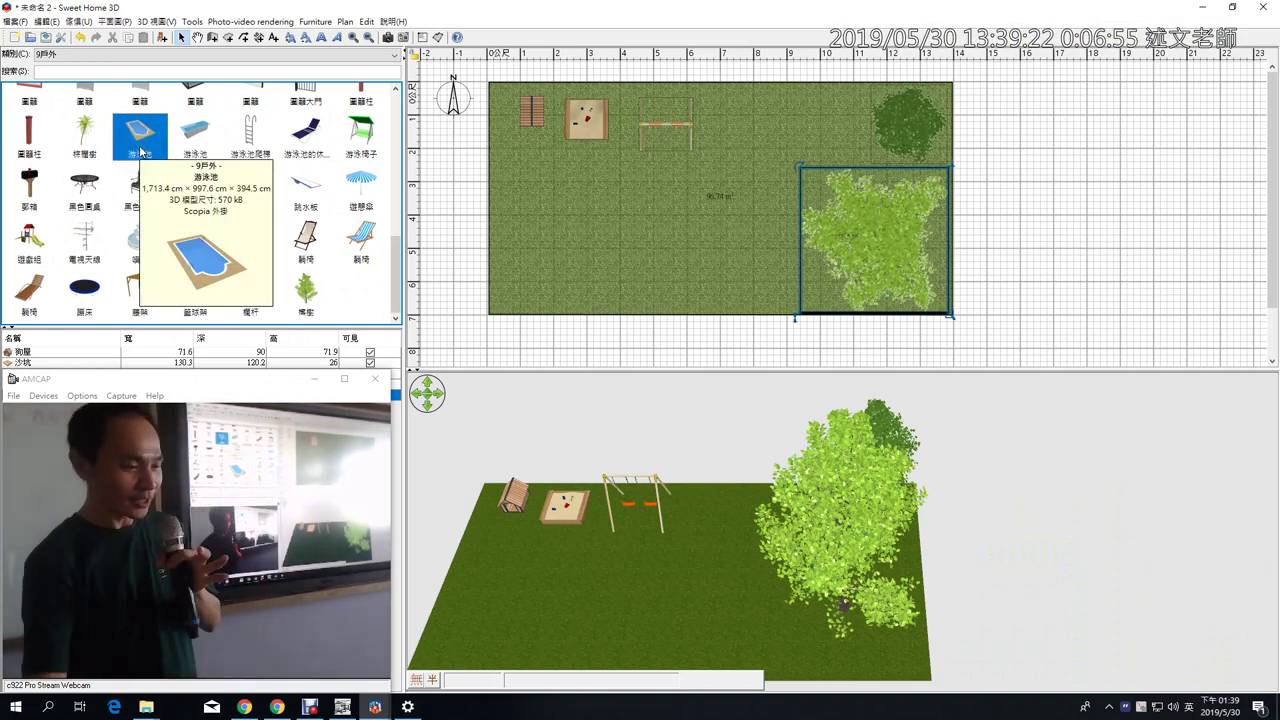
Step: Place the wooden 藤架 pergola in the lawn's lower-left corner and inspect it from a lower angle in 3D
{"action": "mouse_move", "coordinate": [163, 289]}
{"action": "left_click_drag", "start_coordinate": [163, 289], "coordinate": [497, 222]}
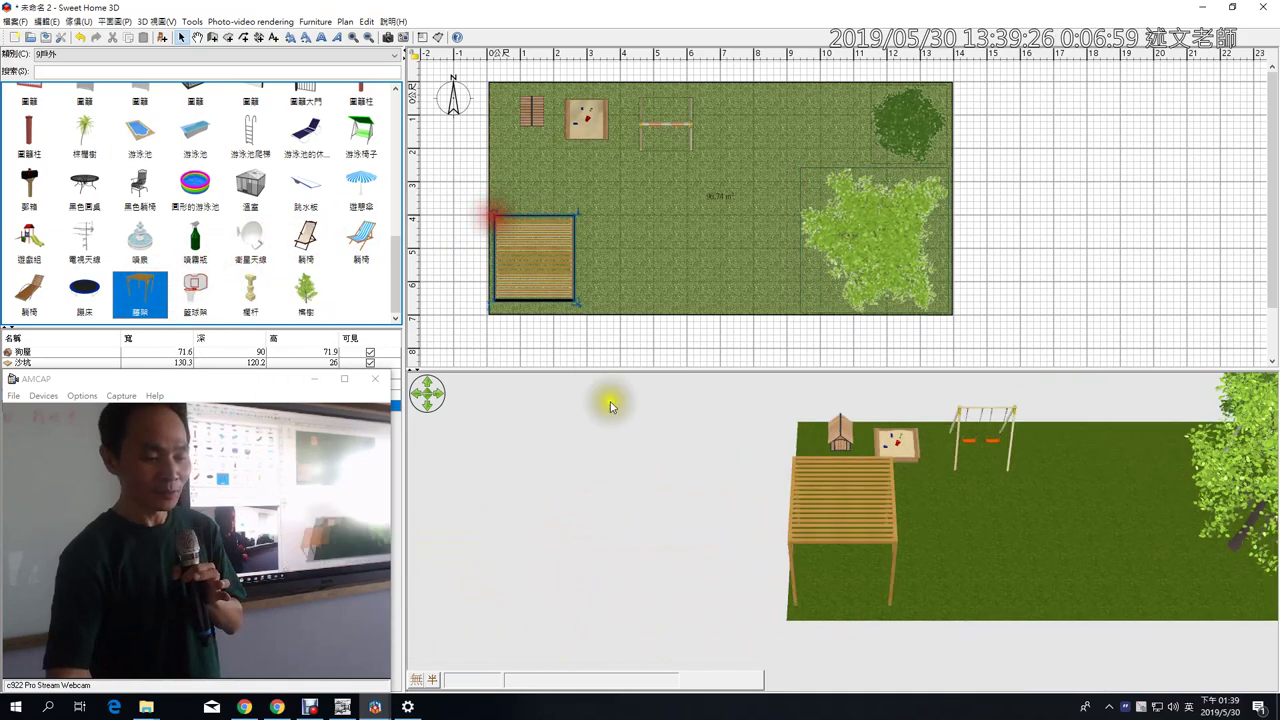
{"action": "left_click_drag", "start_coordinate": [989, 542], "coordinate": [942, 445]}
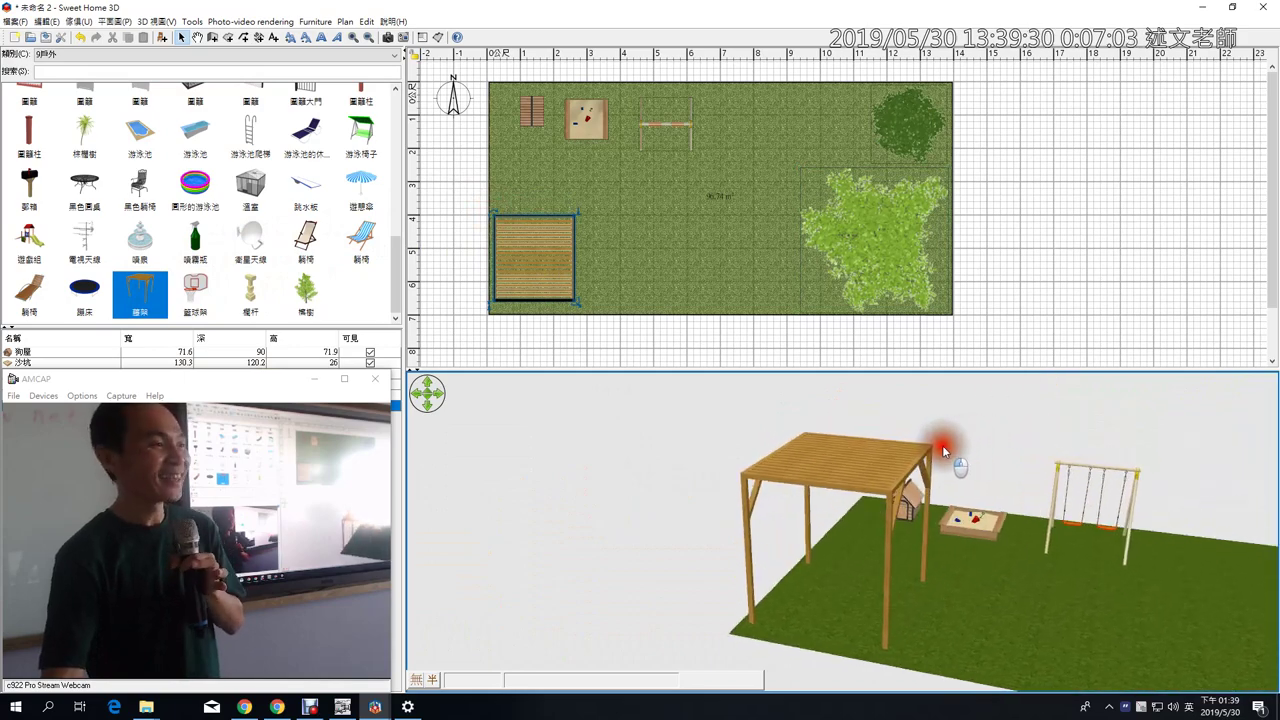
Step: Enlarge the 3D view slightly and examine the garden with the view centred on the lawn and on the pergola in turn
{"action": "left_click", "coordinate": [694, 266]}
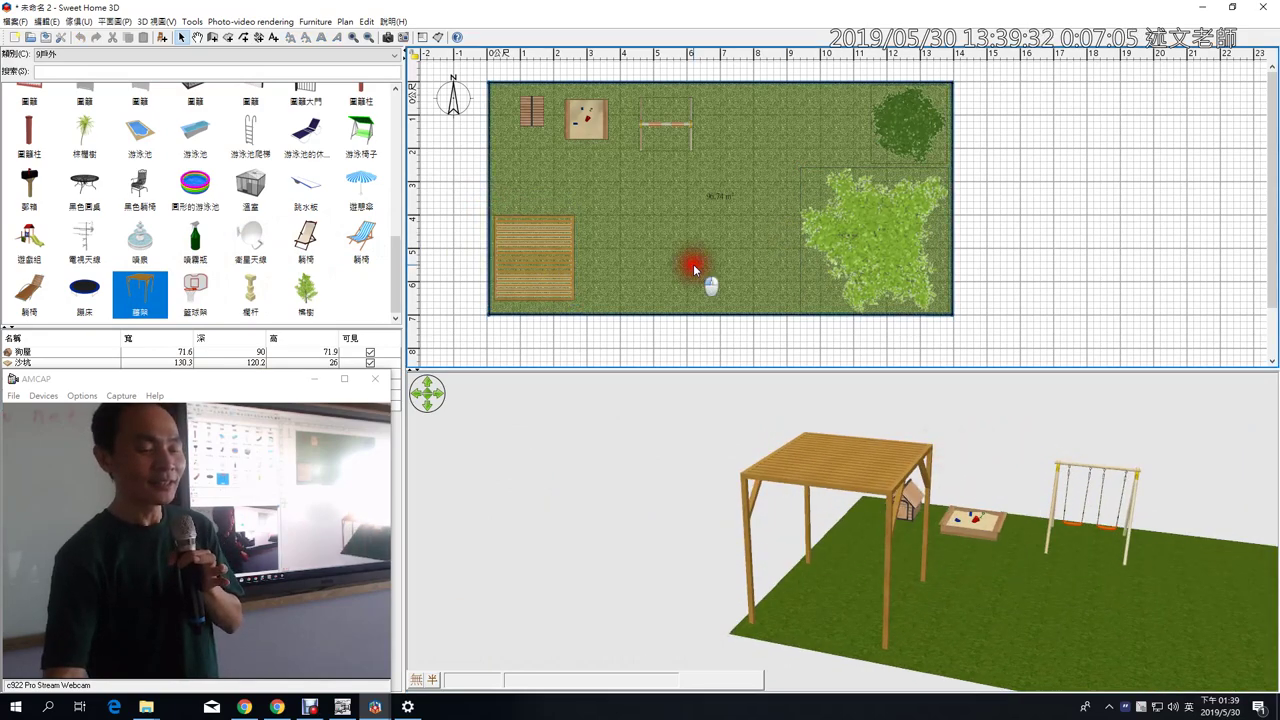
{"action": "left_click", "coordinate": [694, 266]}
{"action": "left_click", "coordinate": [714, 376]}
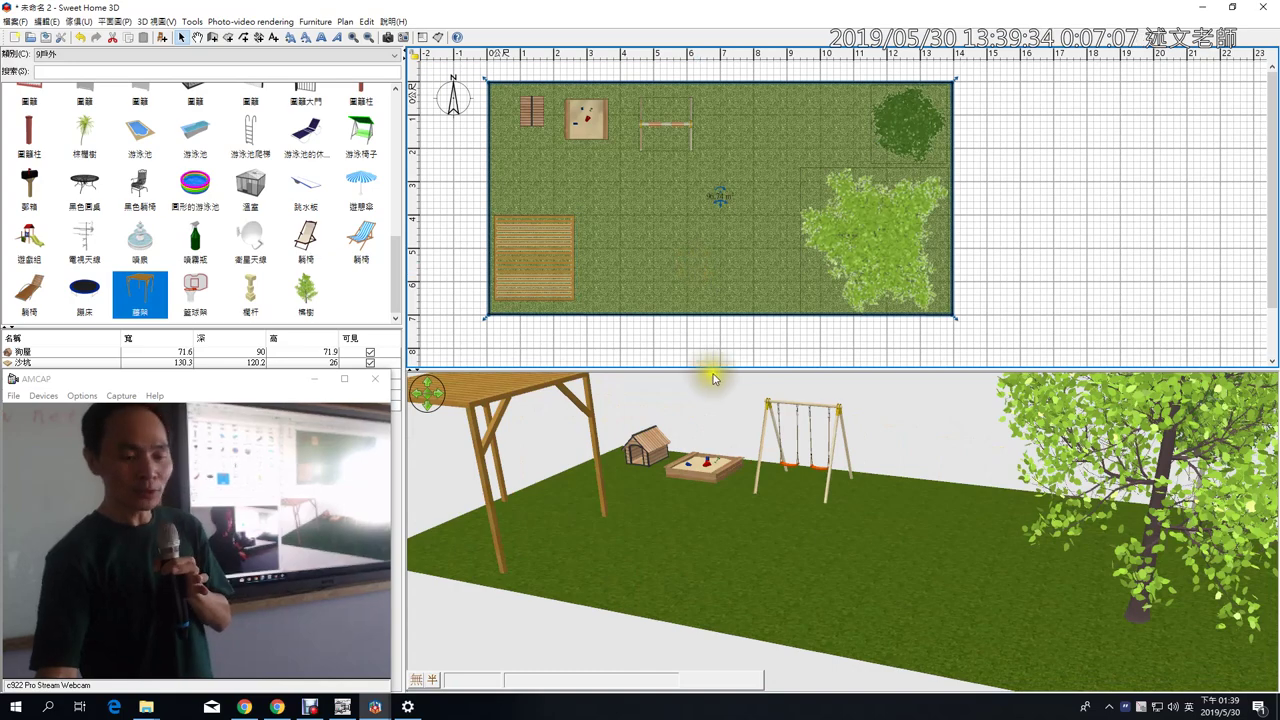
{"action": "left_click_drag", "start_coordinate": [715, 370], "coordinate": [719, 334]}
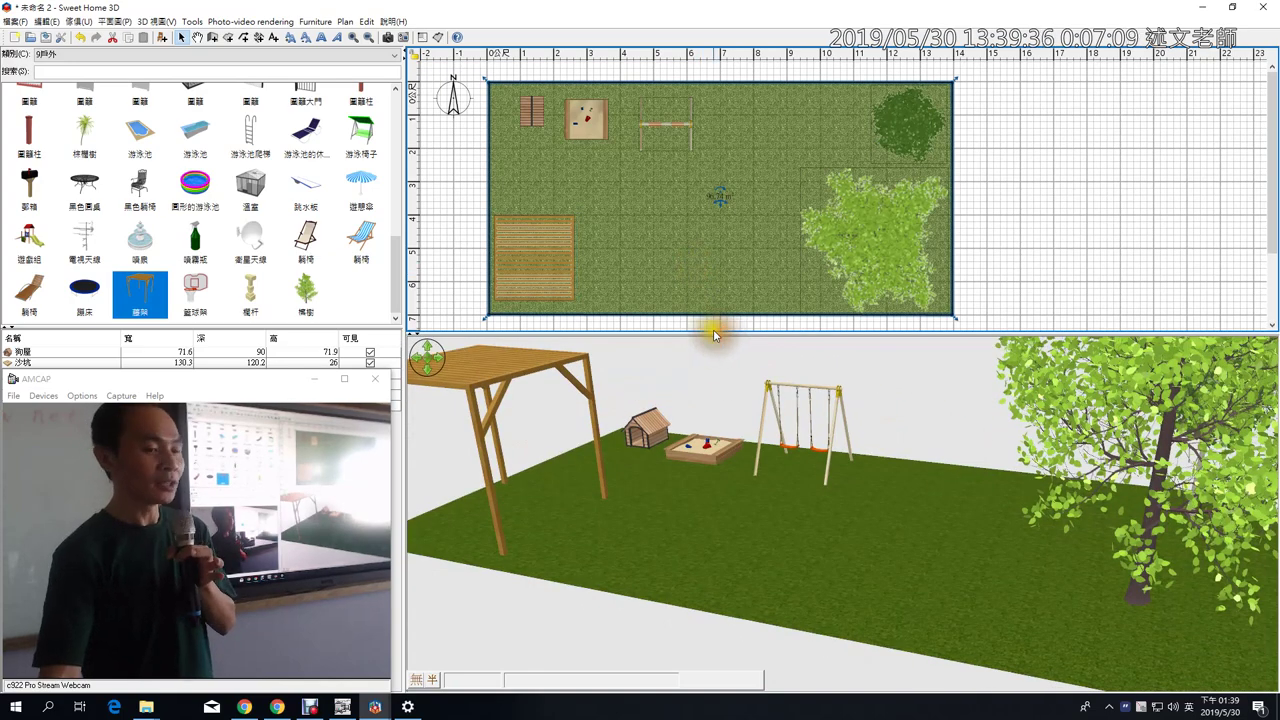
{"action": "left_click", "coordinate": [546, 269]}
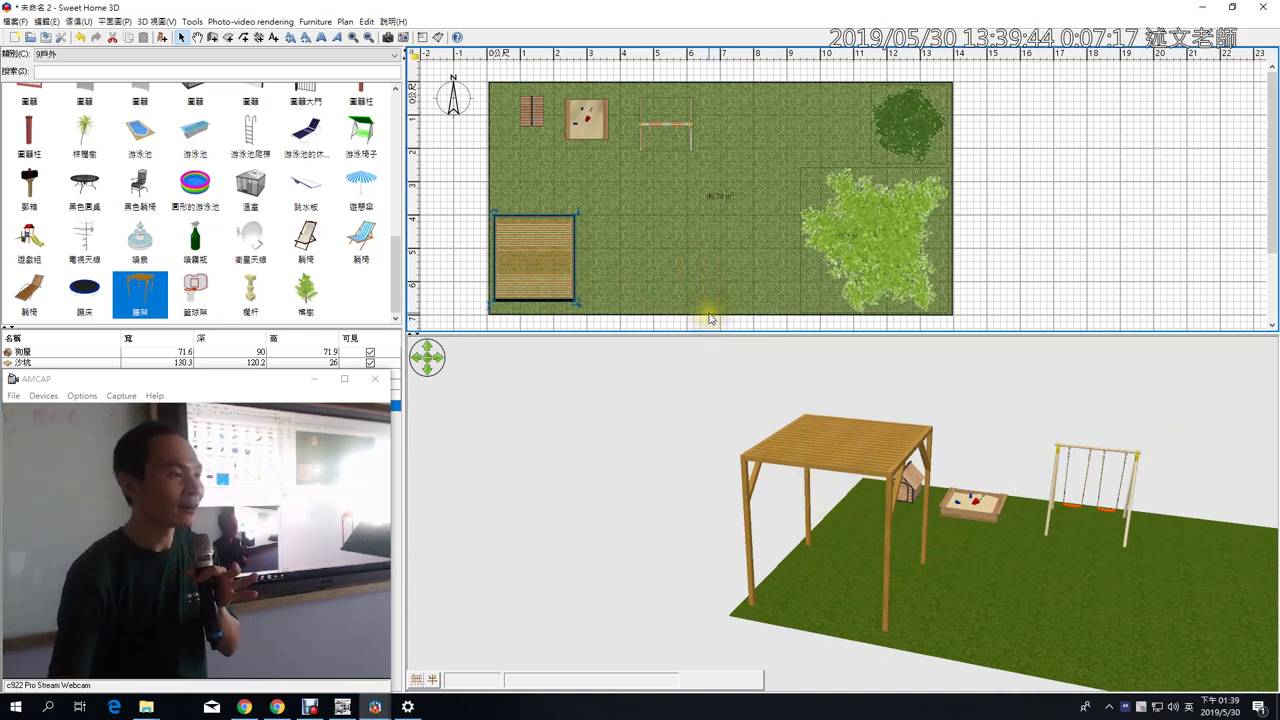
{"action": "left_click", "coordinate": [677, 248]}
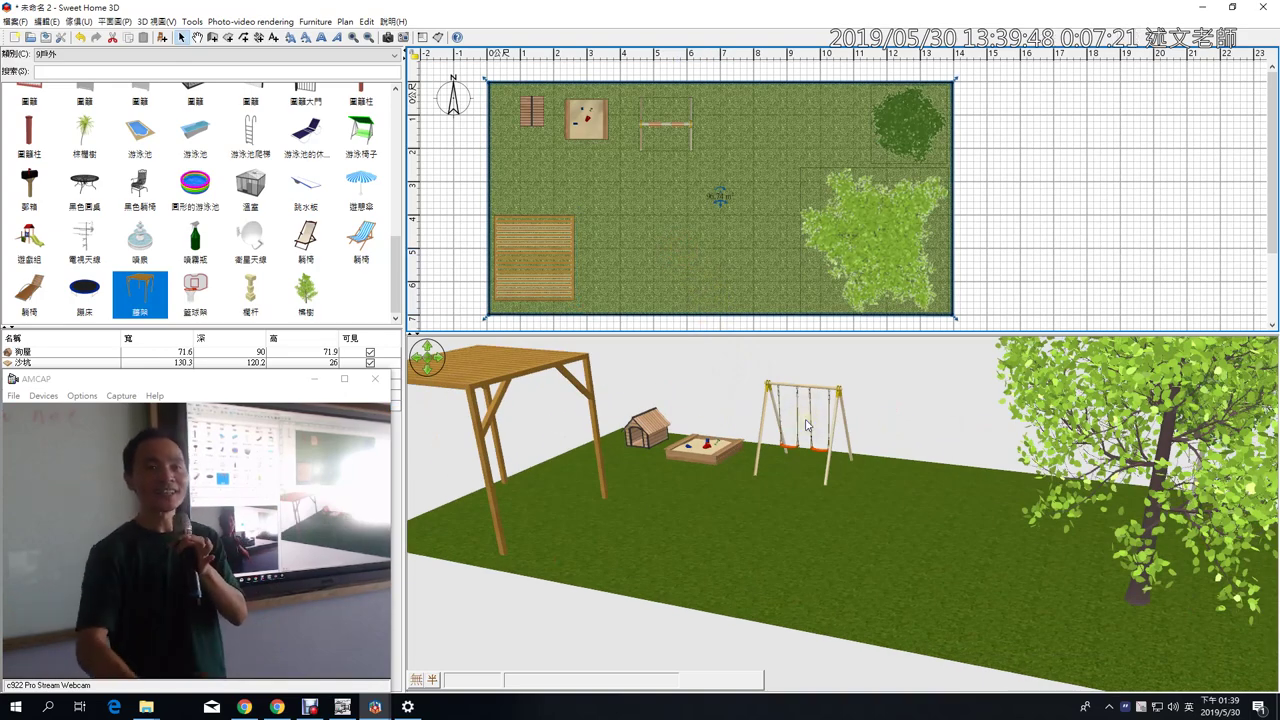